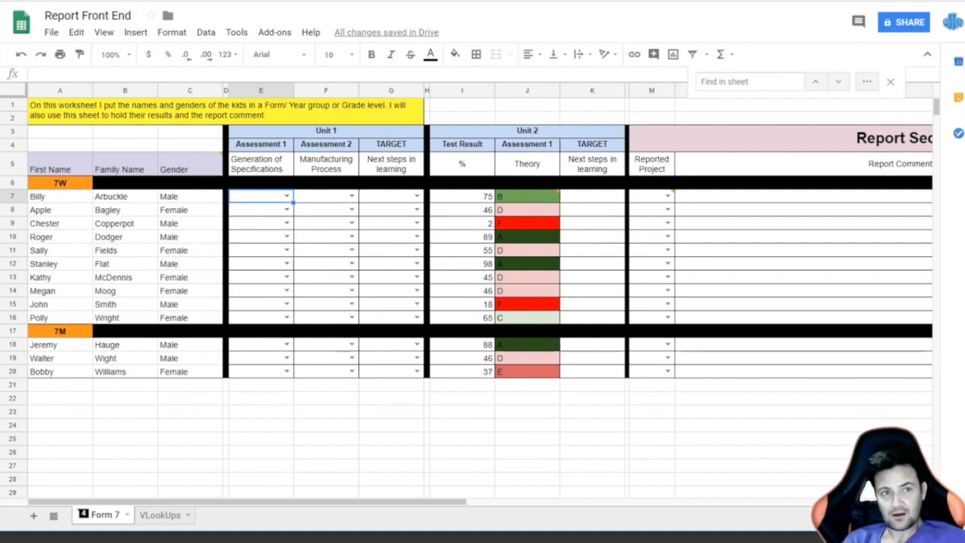
Step: Bring up the Report Back End spreadsheet on its RG sheet
mouse_move(43, 192)
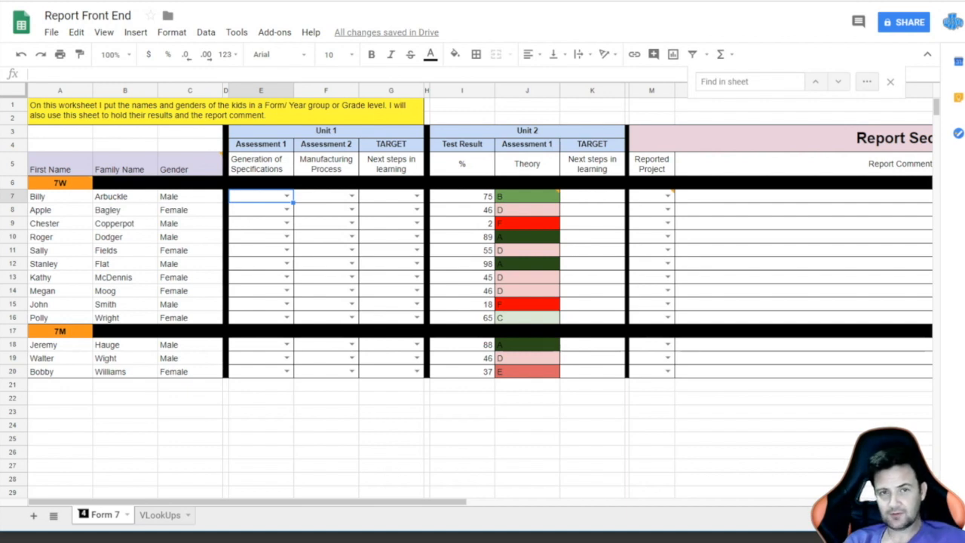
left_click(260, 1)
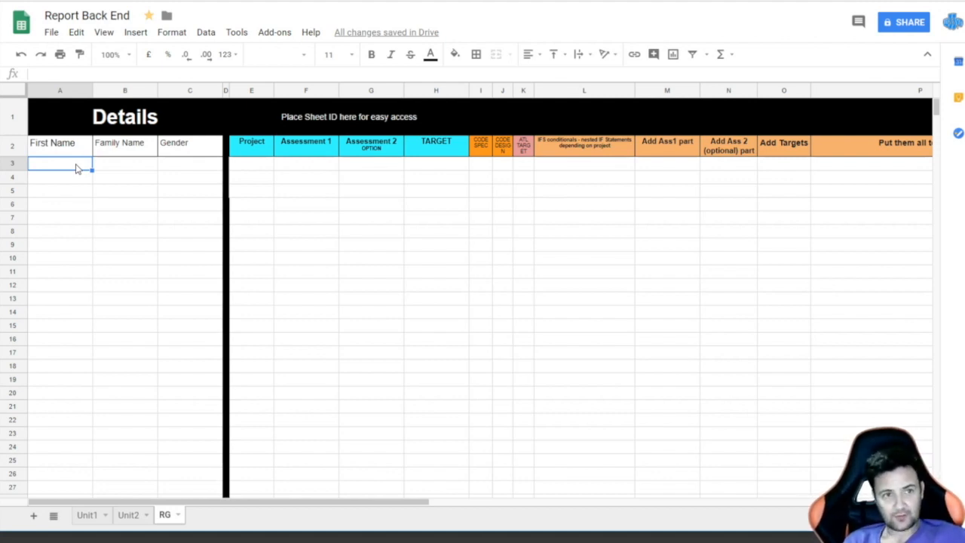
Step: In A3, begin =IMPORTRANGE with the pasted Report Front End spreadsheet ID in quotes and a comma
type("=")
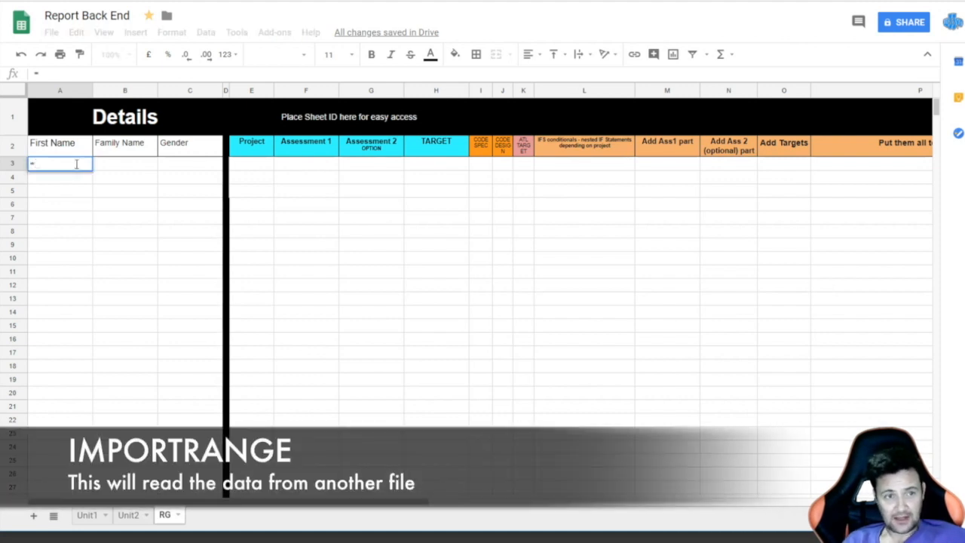
type("impo")
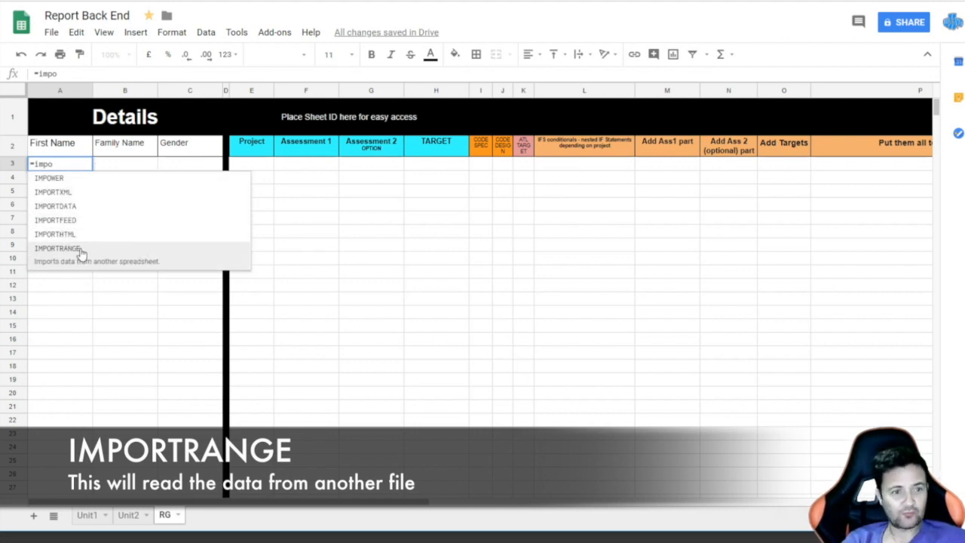
left_click(57, 248)
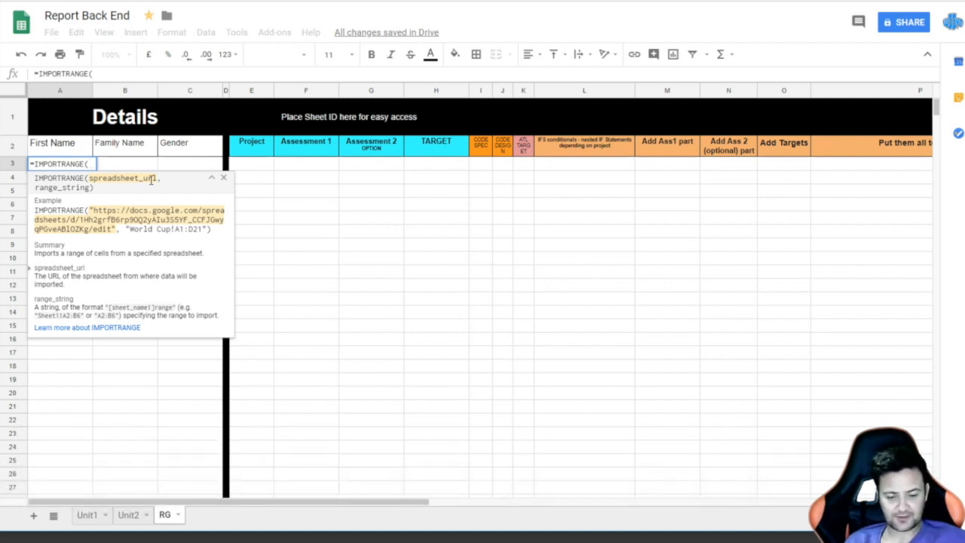
type("\"")
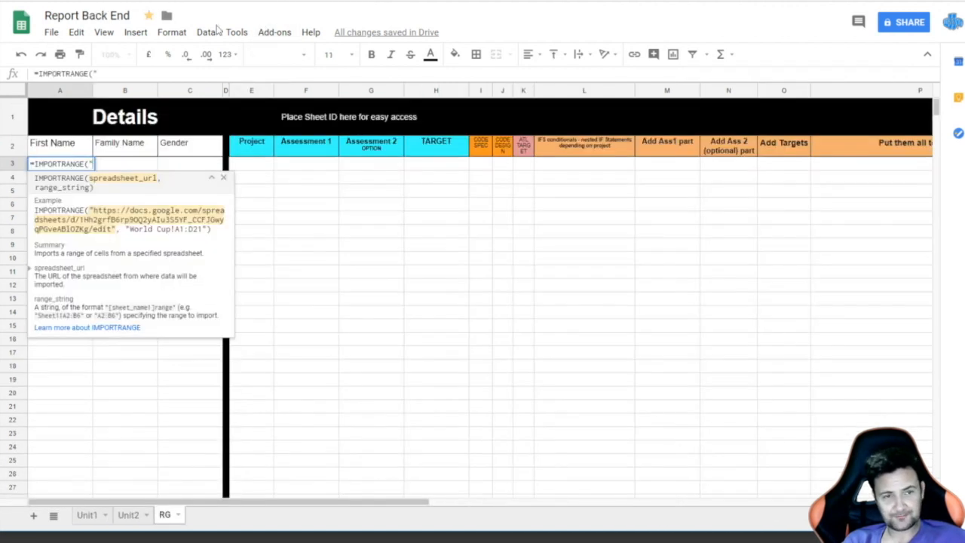
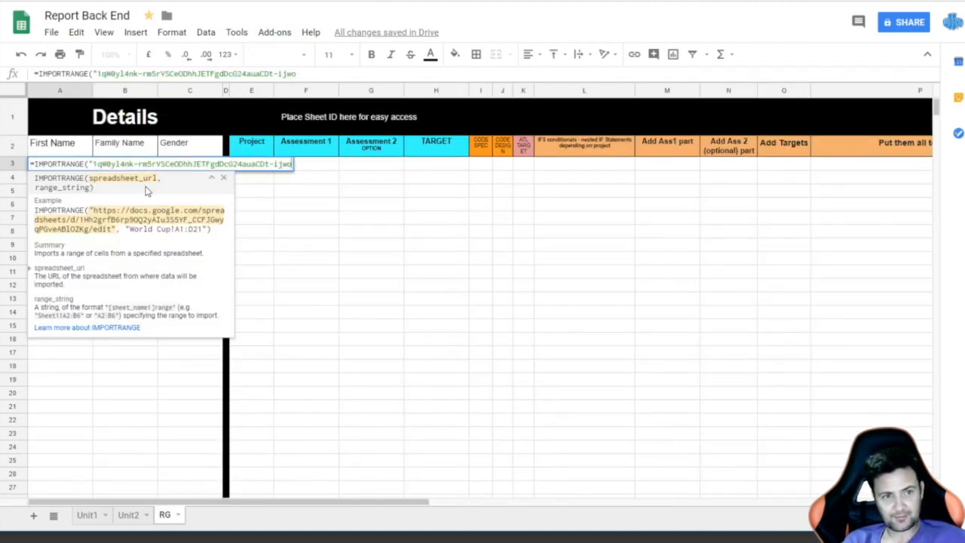
type("\"")
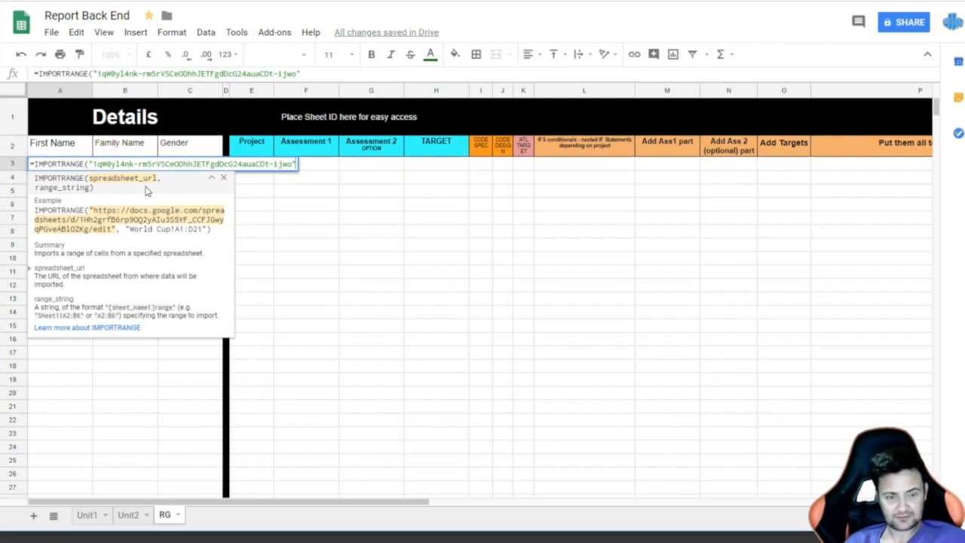
type(",")
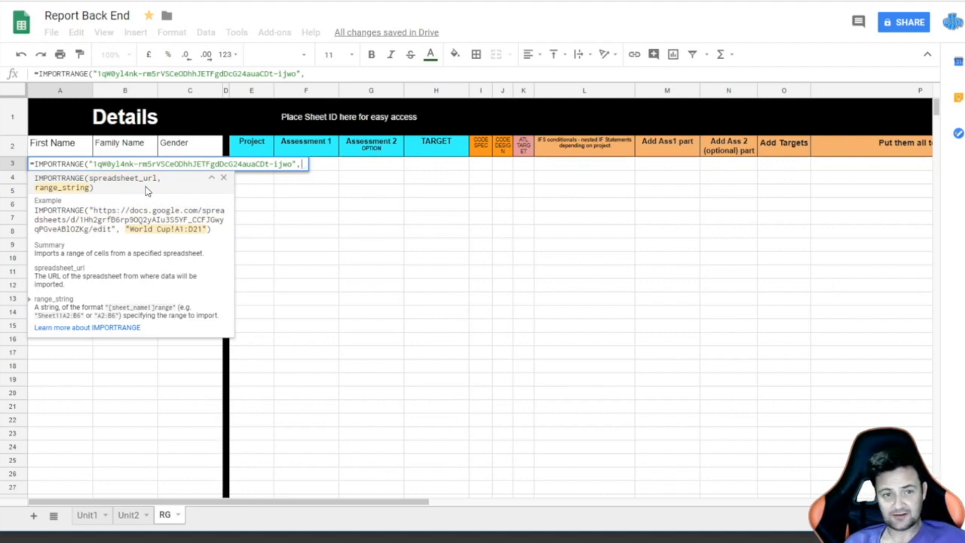
left_click(65, 2)
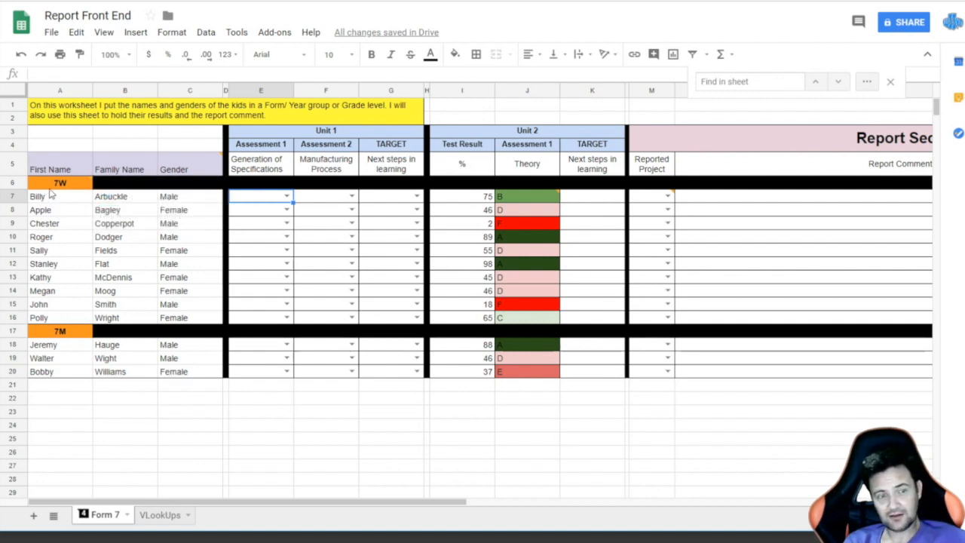
mouse_move(43, 181)
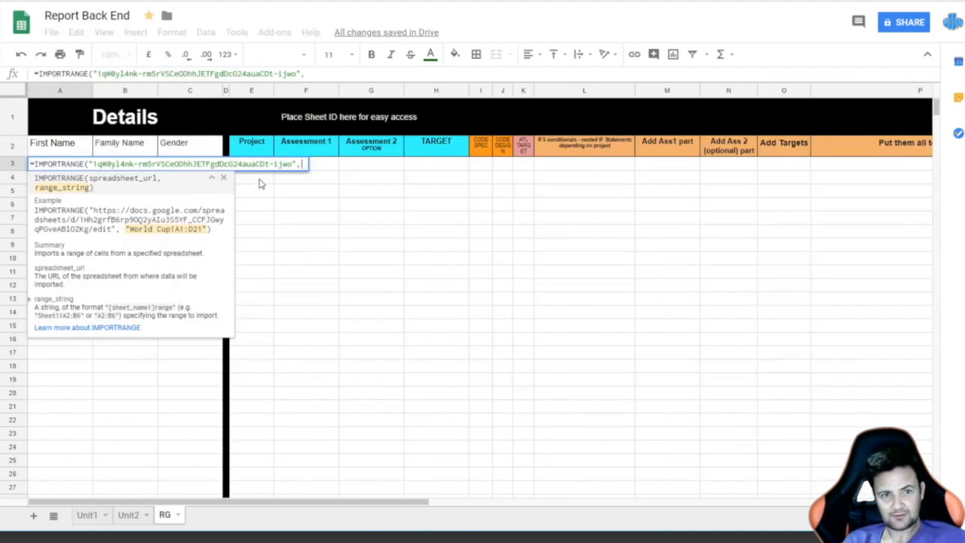
Step: Finish the A3 IMPORTRANGE formula with range "Form 7!A6:C20" and enter it
type("\"")
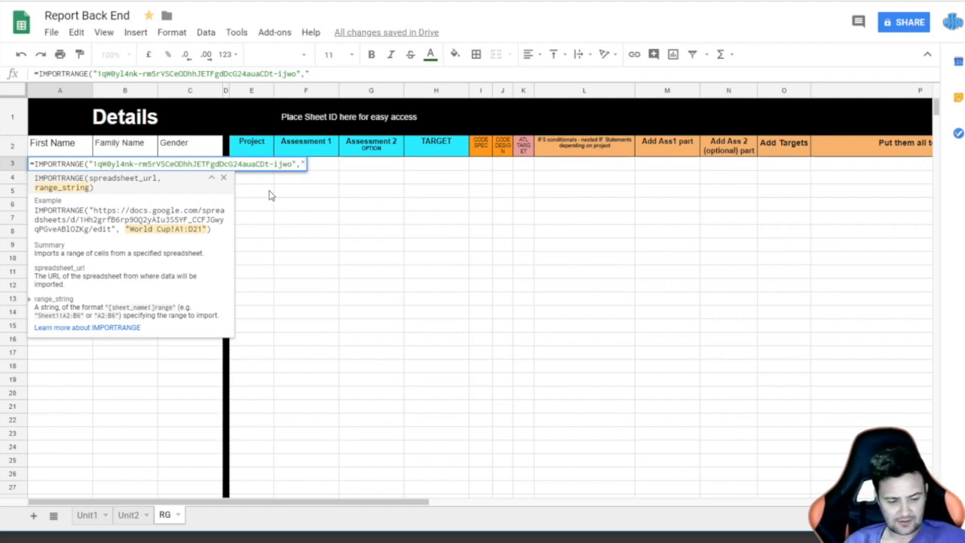
type("Form 7")
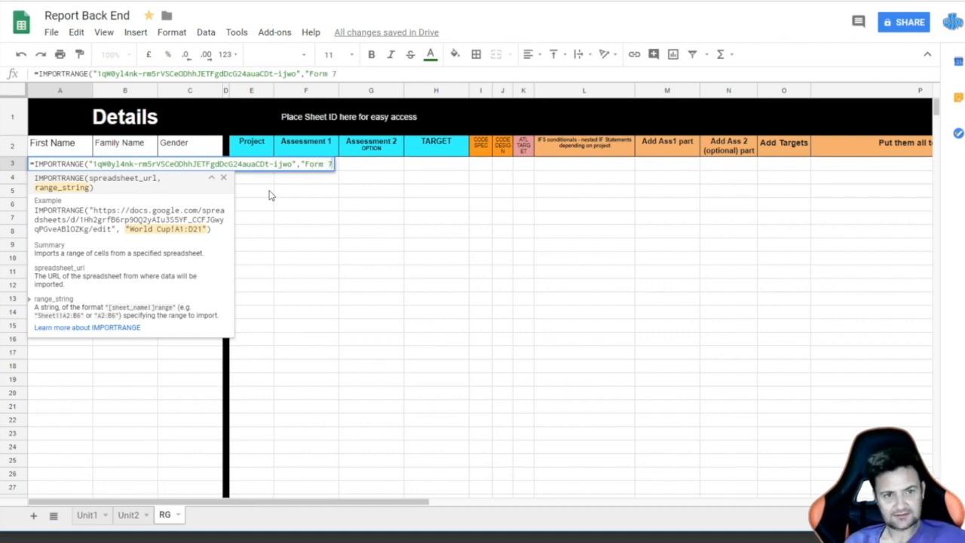
type("!")
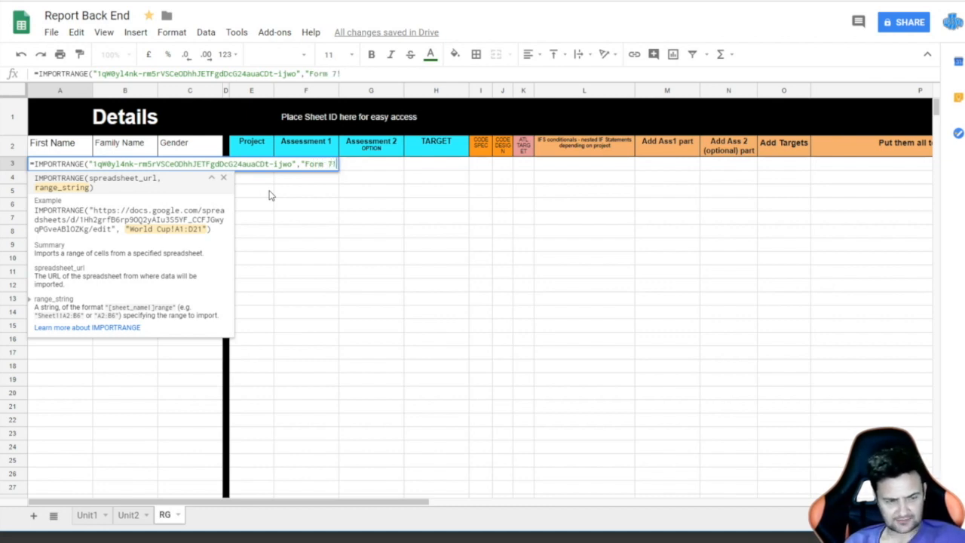
type("A")
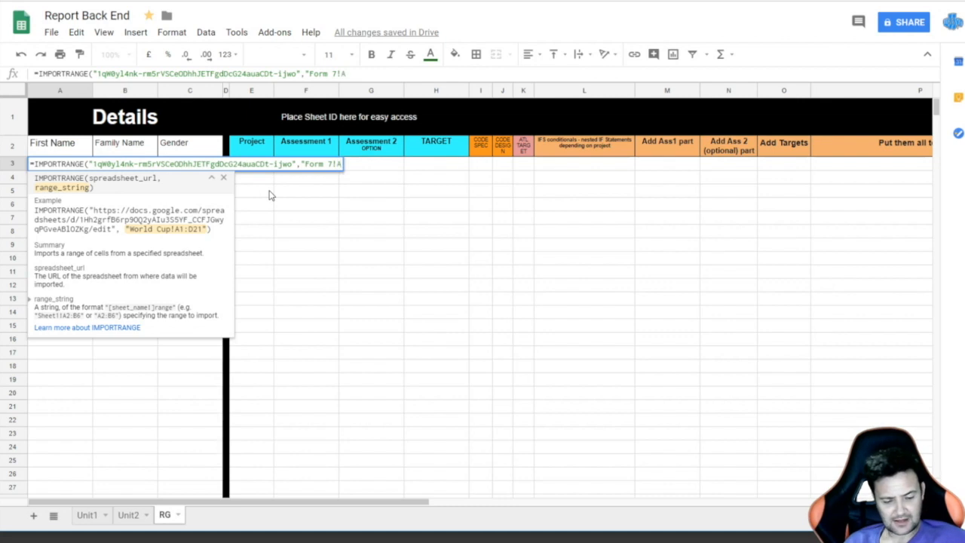
type("6")
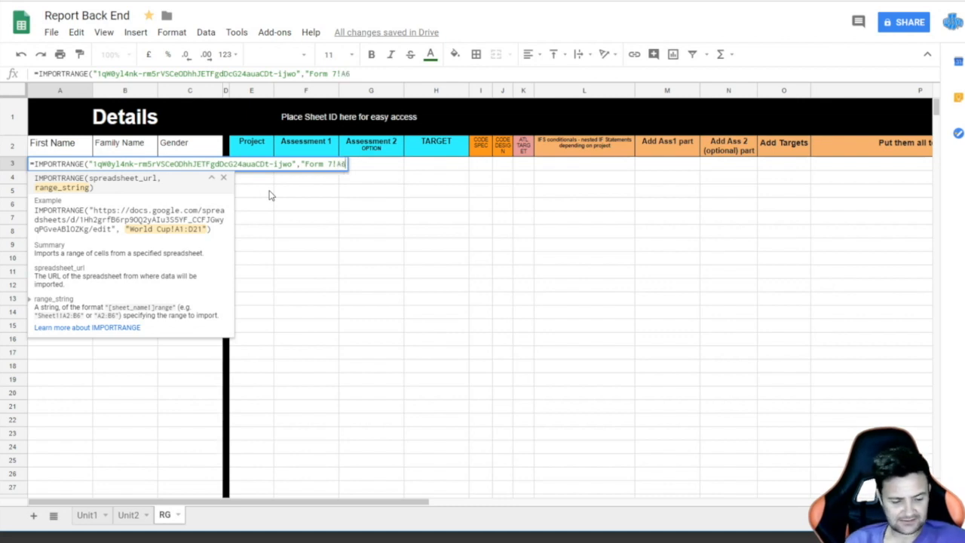
type(":")
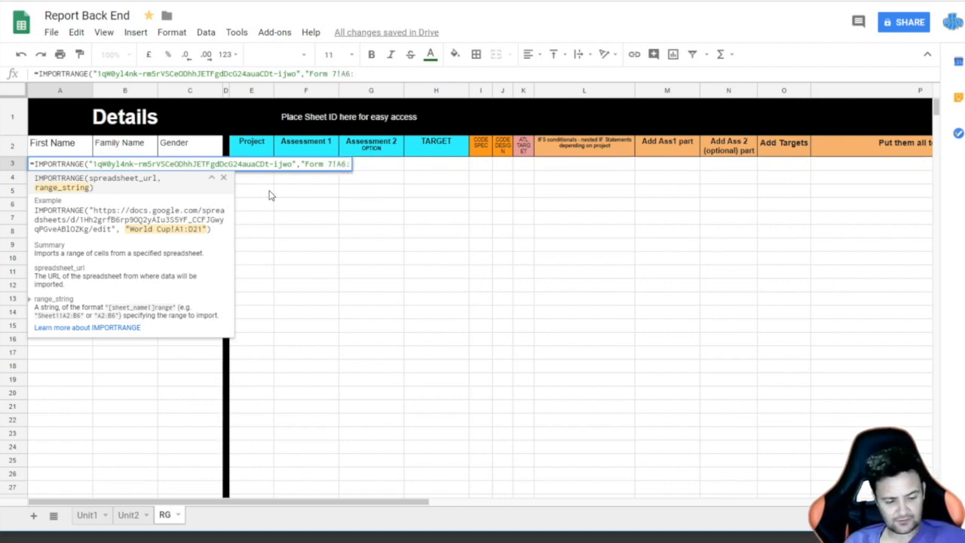
type("C")
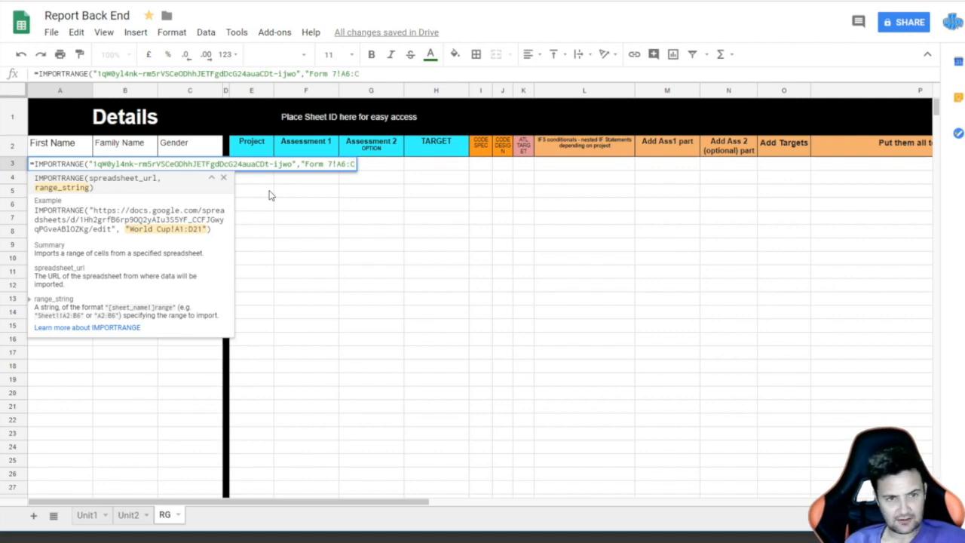
type("20")
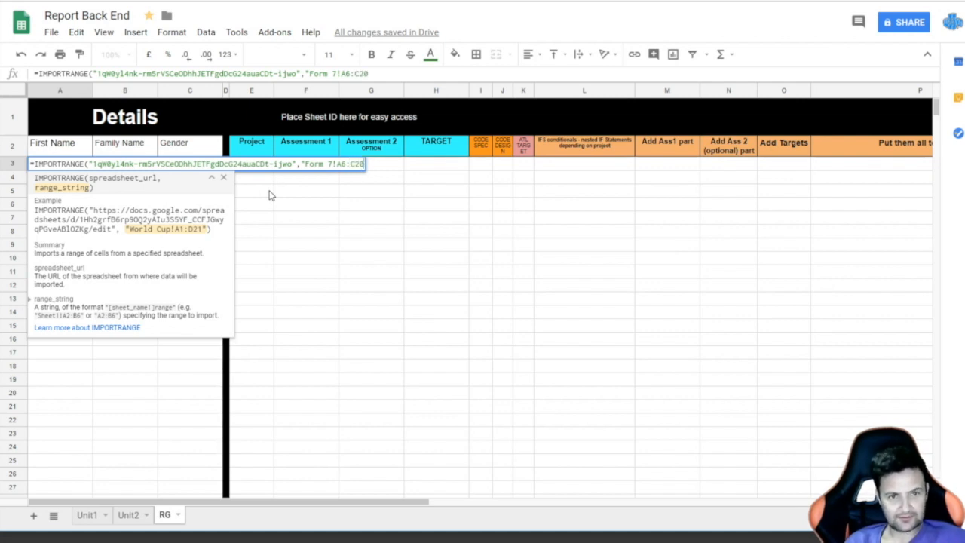
type("\"")
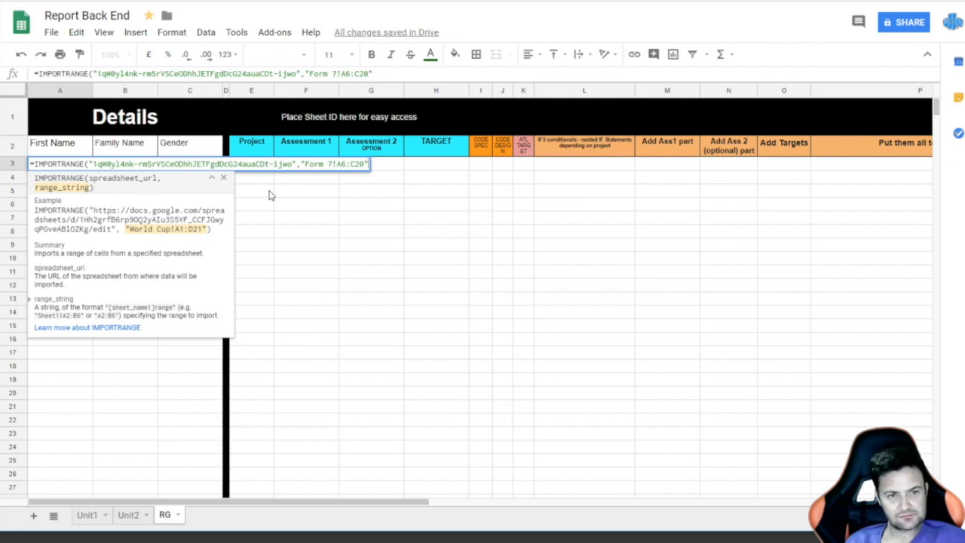
type(")")
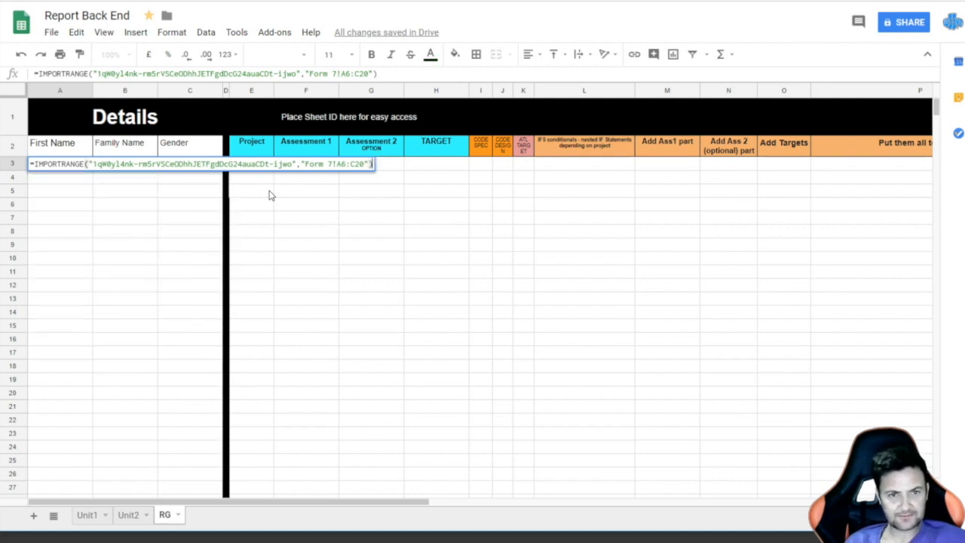
key("Return")
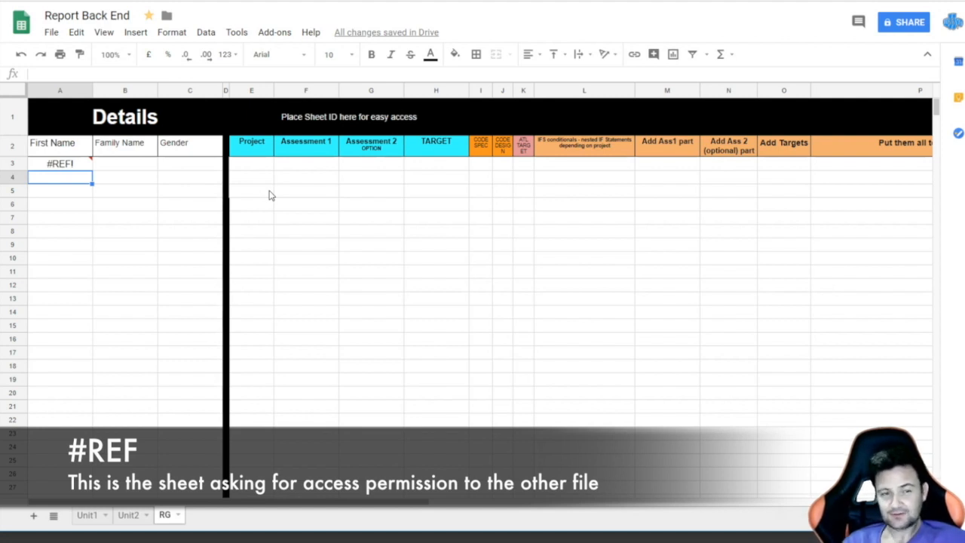
Step: Allow the back-end file access to Report Front End via A3's #REF! prompt
left_click(67, 165)
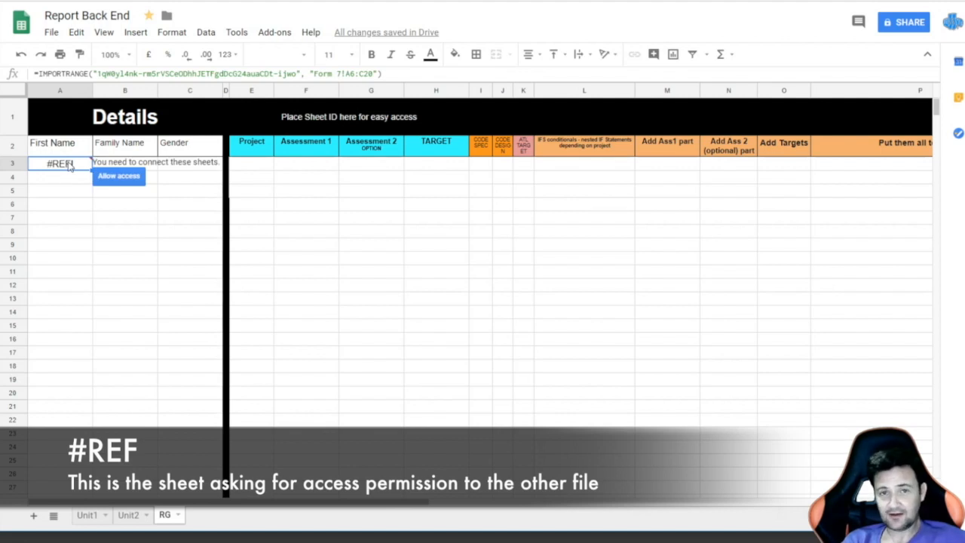
left_click(118, 177)
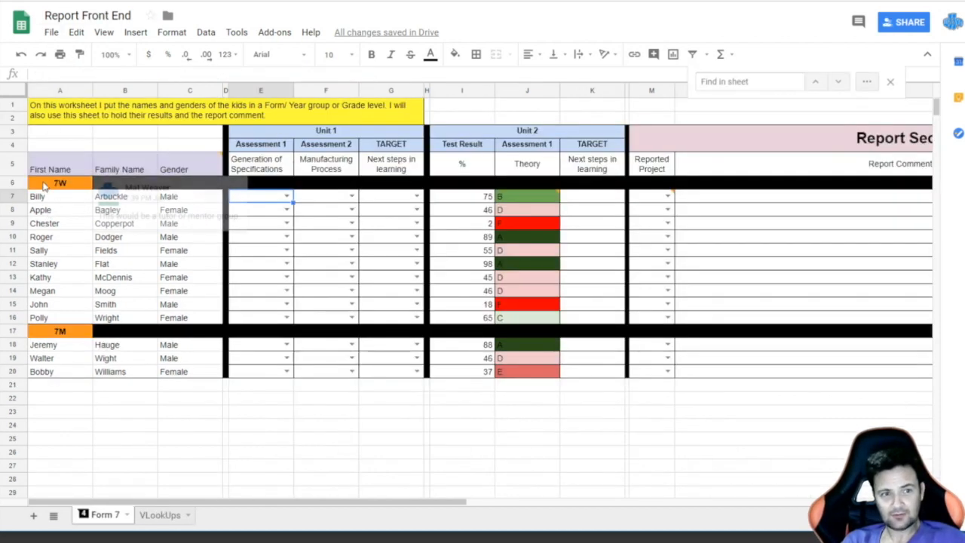
Step: In Report Front End, change the name Billy in A7 to William
left_click(43, 198)
double_click(43, 197)
type("William")
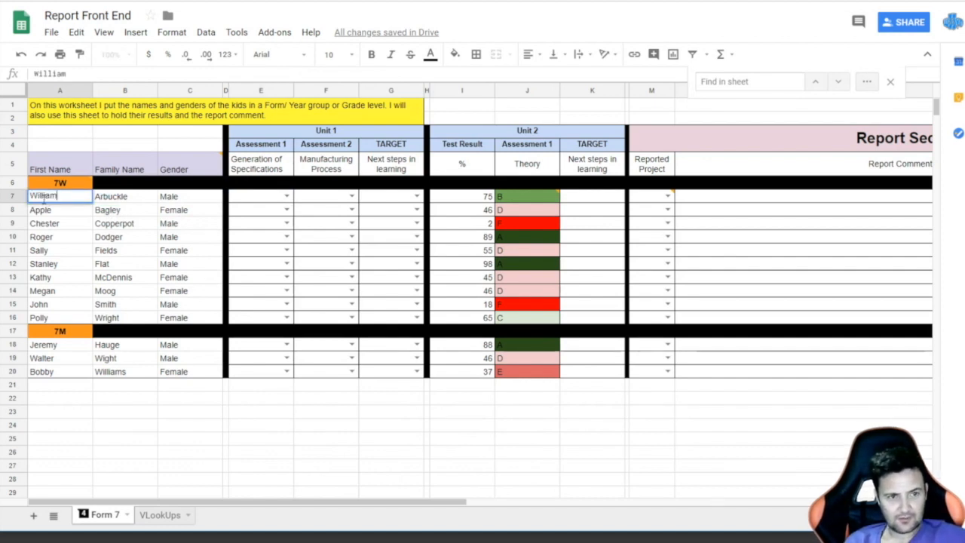
key("Return")
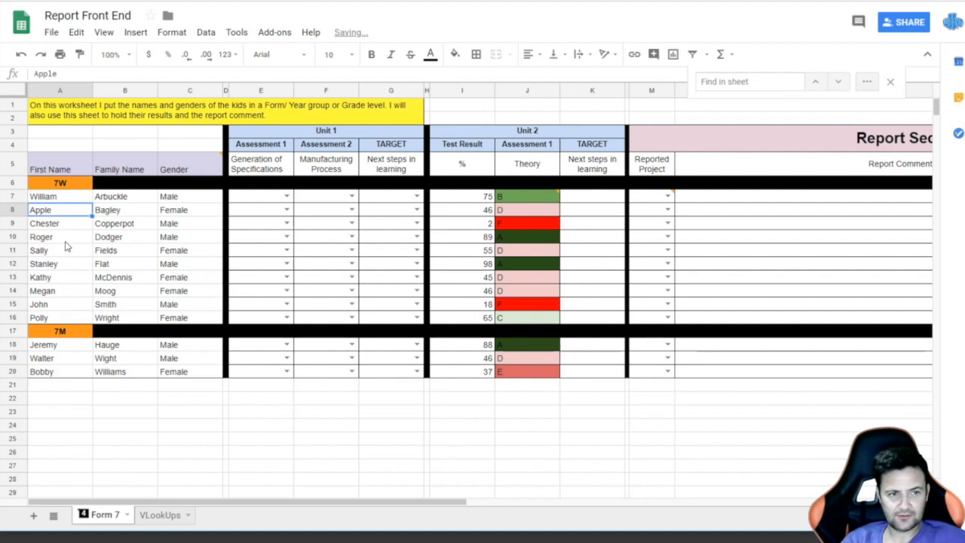
Step: Return to Report Back End's RG sheet showing the imported names and genders
left_click(76, 1)
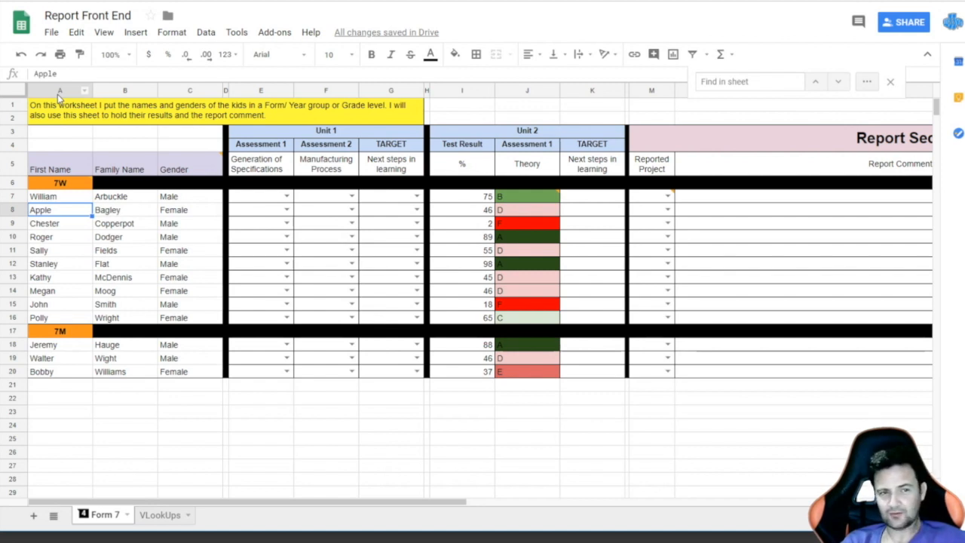
mouse_move(89, 182)
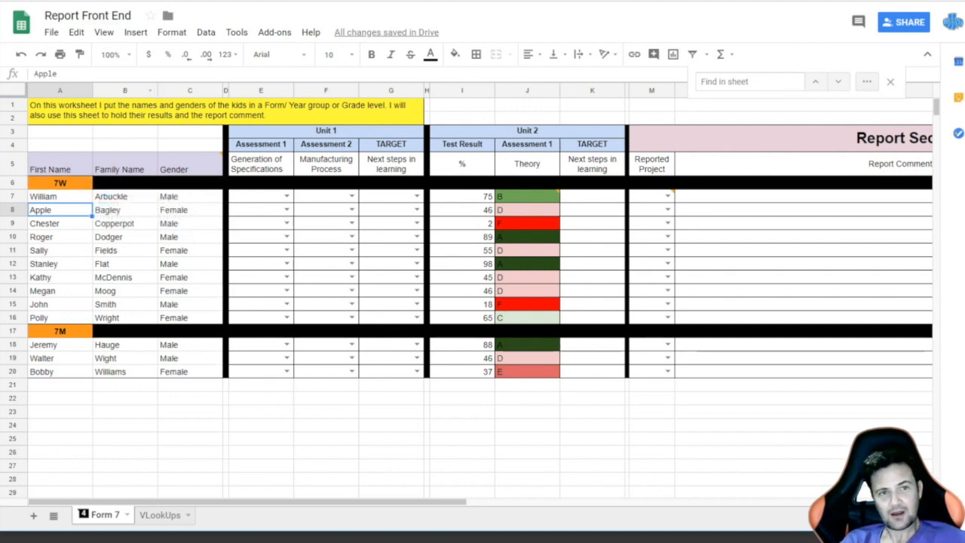
left_click(162, 1)
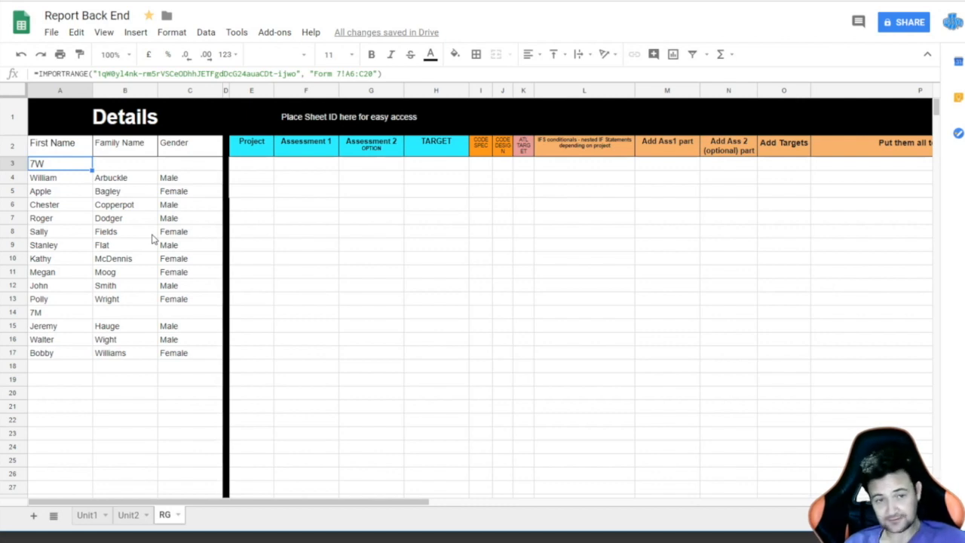
Step: Select E3 in the Project column, then go to Report Front End's Form 7 sheet
left_click(237, 164)
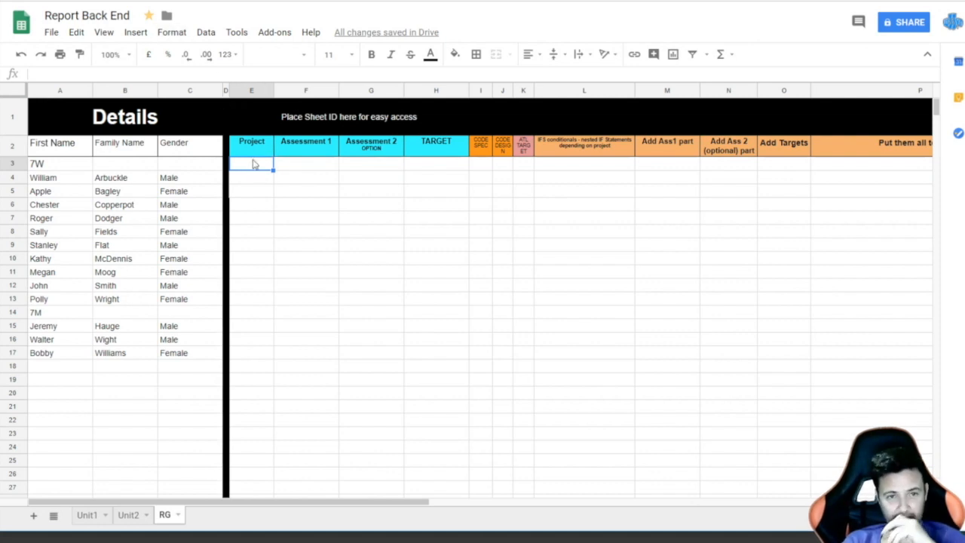
left_click(137, 2)
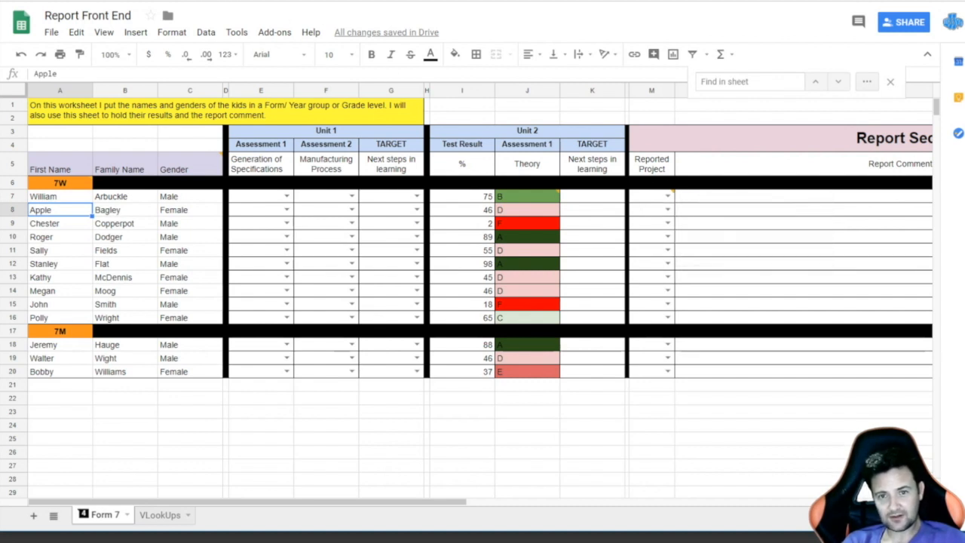
Step: Set Reported Project M7, M8, M9 to Unit2, New Student and Unit 1, then return to Report Back End
left_click(668, 196)
left_click(656, 230)
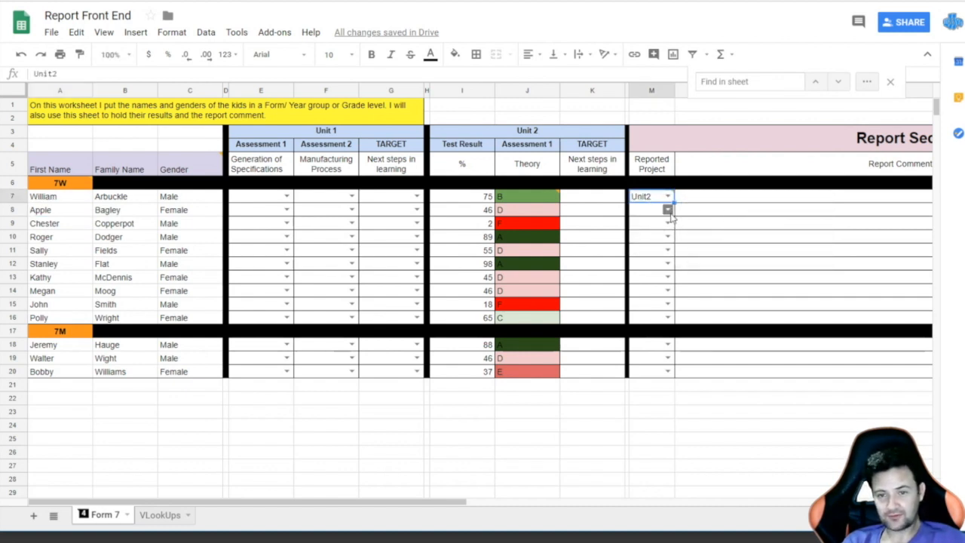
left_click(668, 210)
left_click(656, 259)
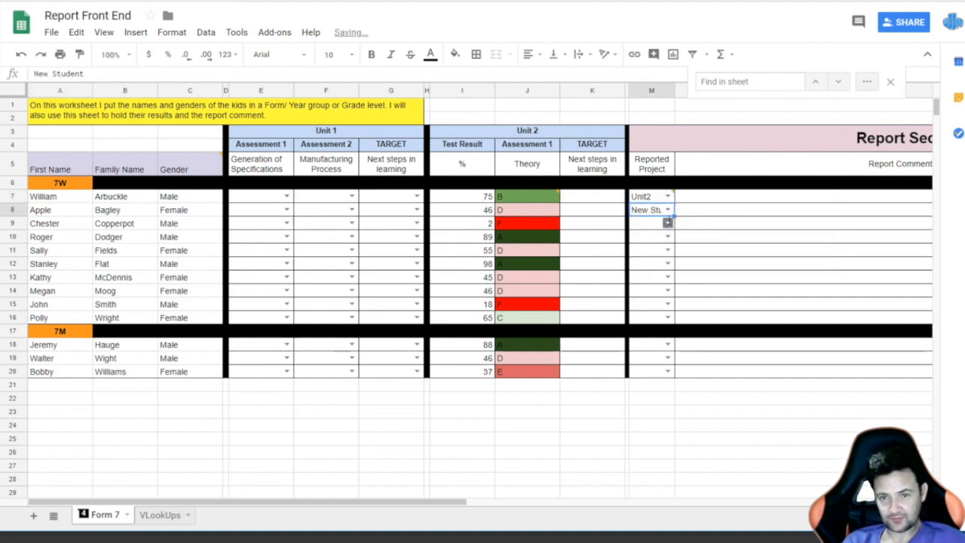
left_click(668, 221)
left_click(647, 241)
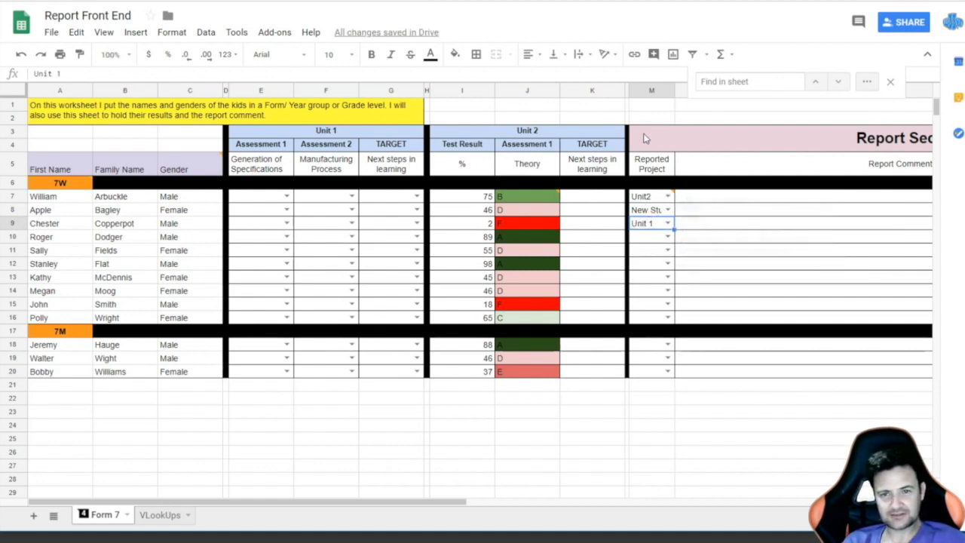
mouse_move(646, 199)
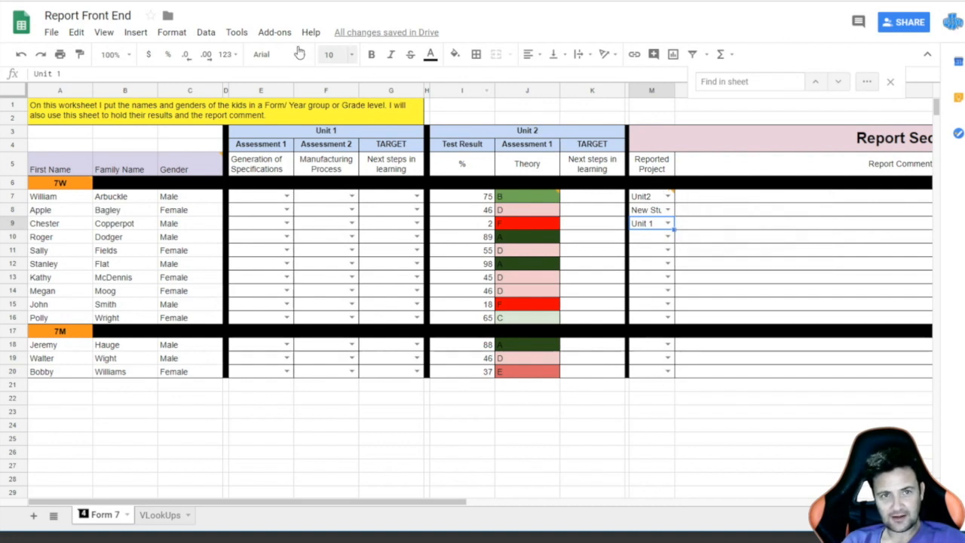
left_click(306, 2)
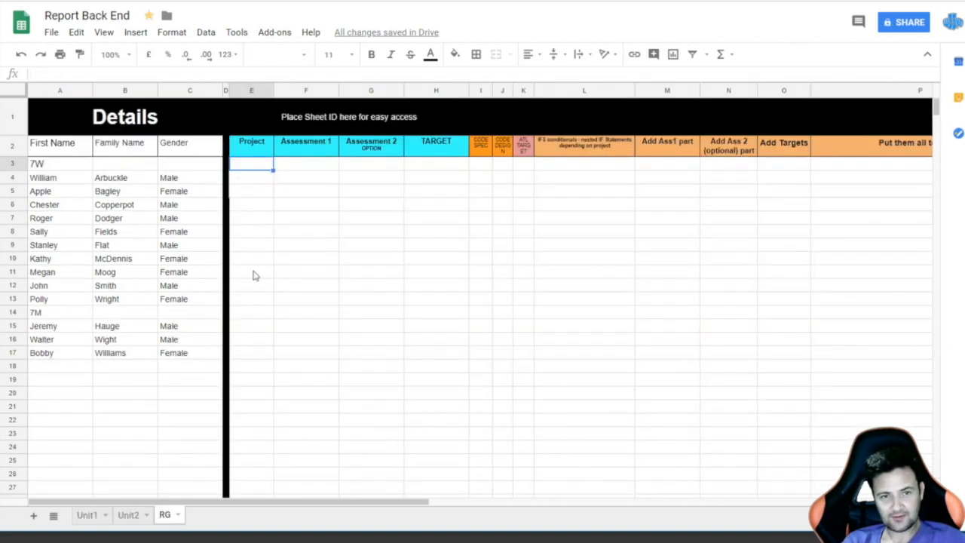
Step: Copy A3's IMPORTRANGE formula into E3 with the range changed to "Form 7!M6:M20"
left_click(52, 168)
triple_click(66, 73)
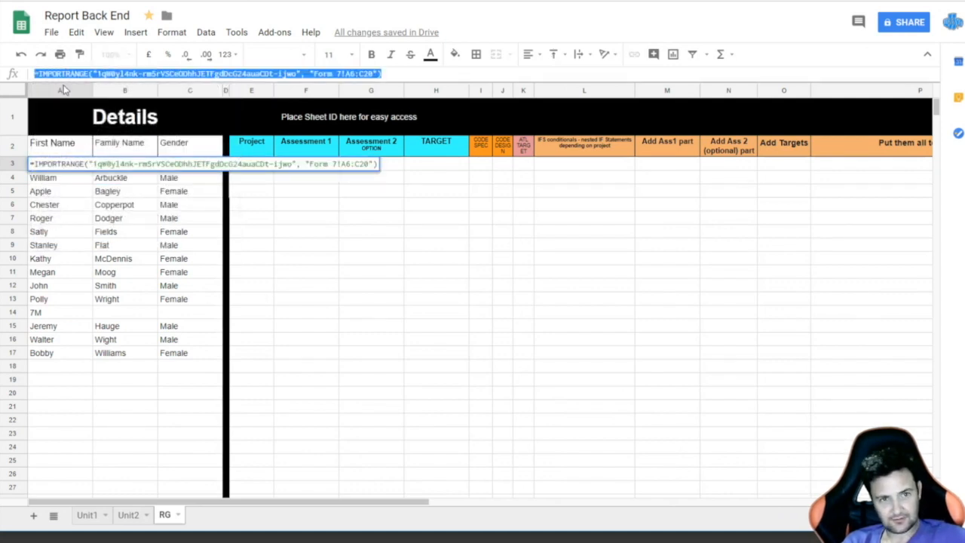
left_click(255, 167)
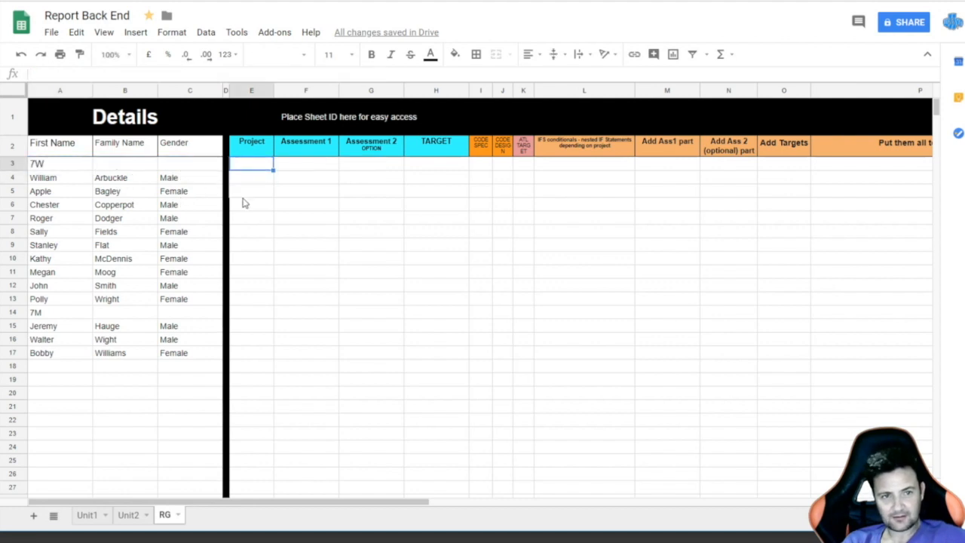
left_click(132, 74)
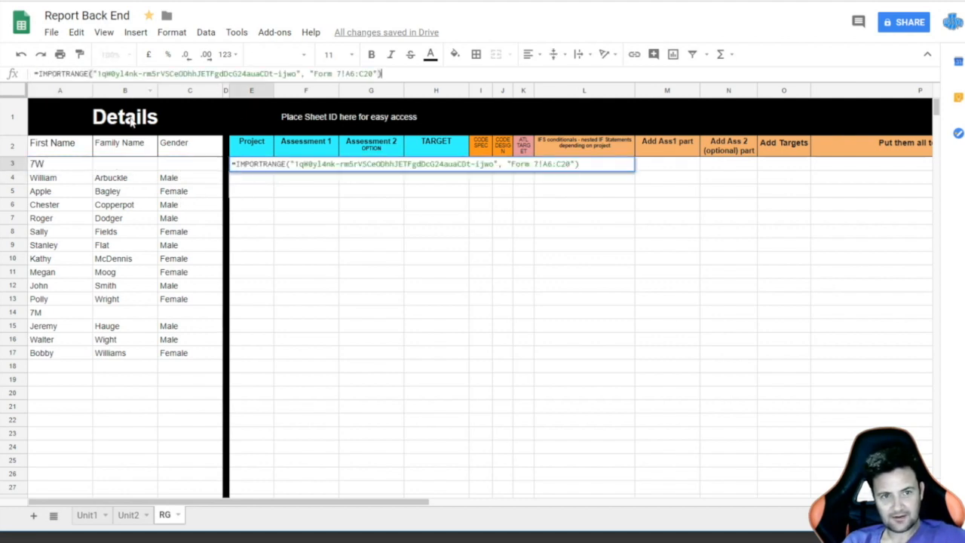
left_click(355, 73)
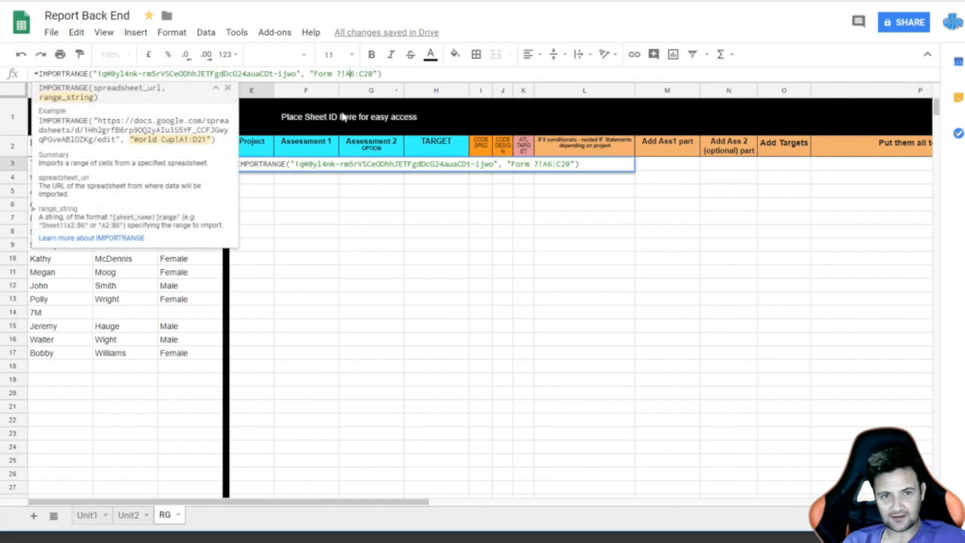
key("BackSpace")
type("M")
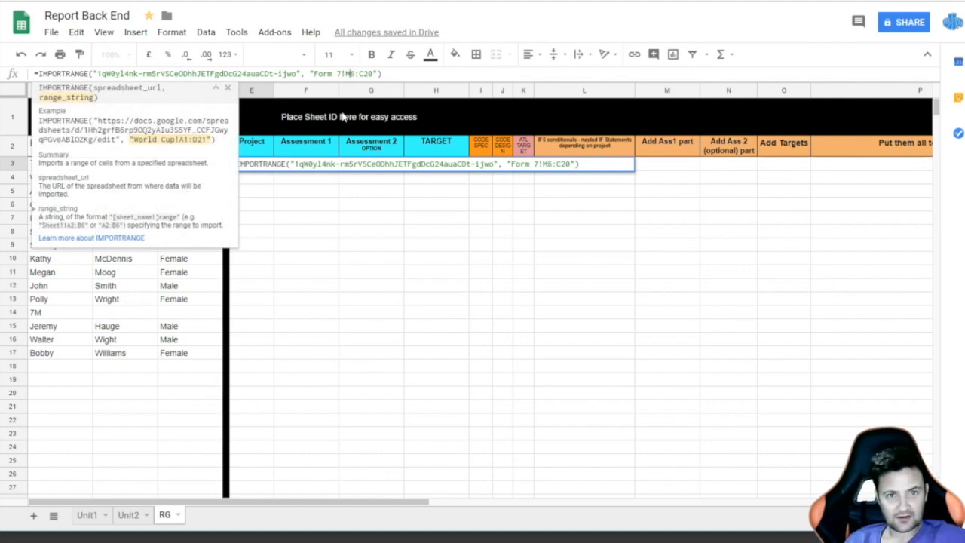
key("BackSpace")
type("M")
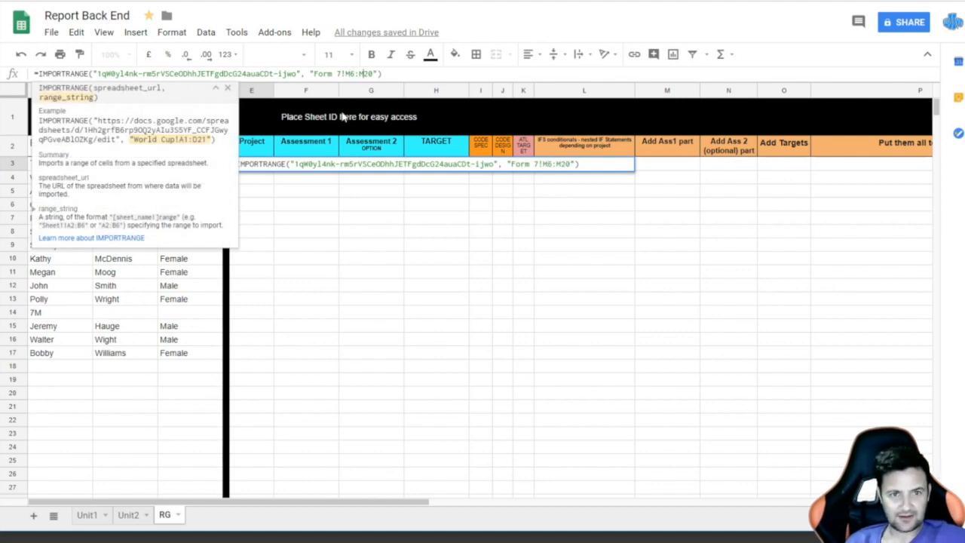
key("Return")
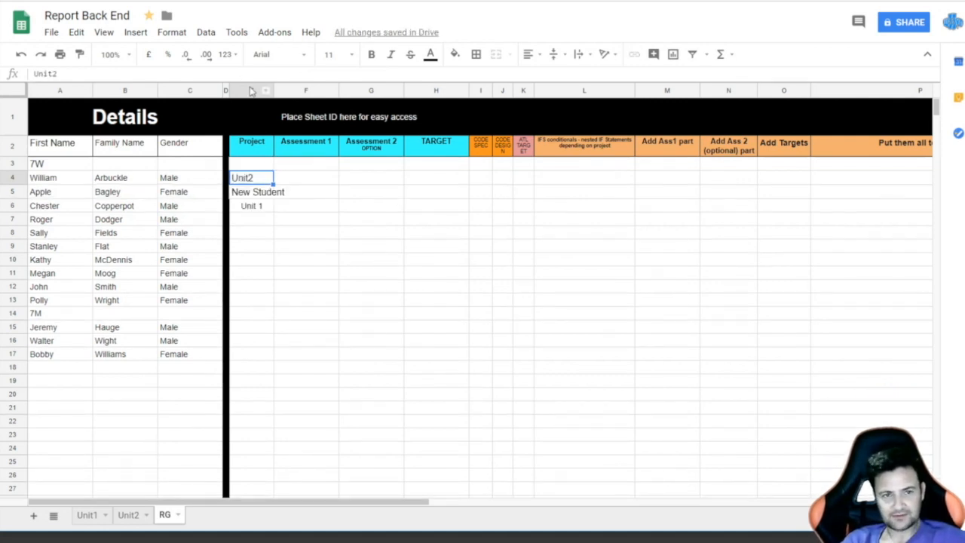
Step: Set the Project column E text to font size 8, then select F4
left_click(252, 91)
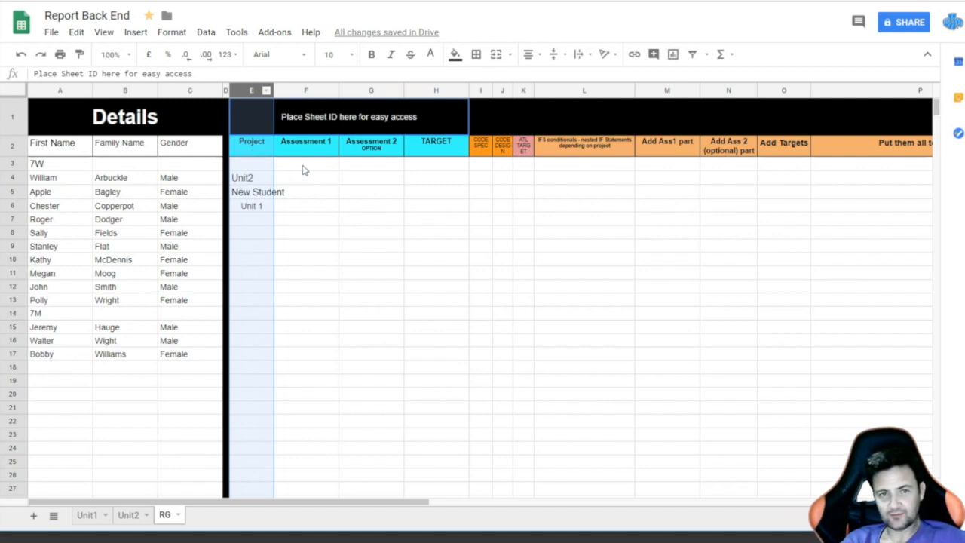
left_click(351, 55)
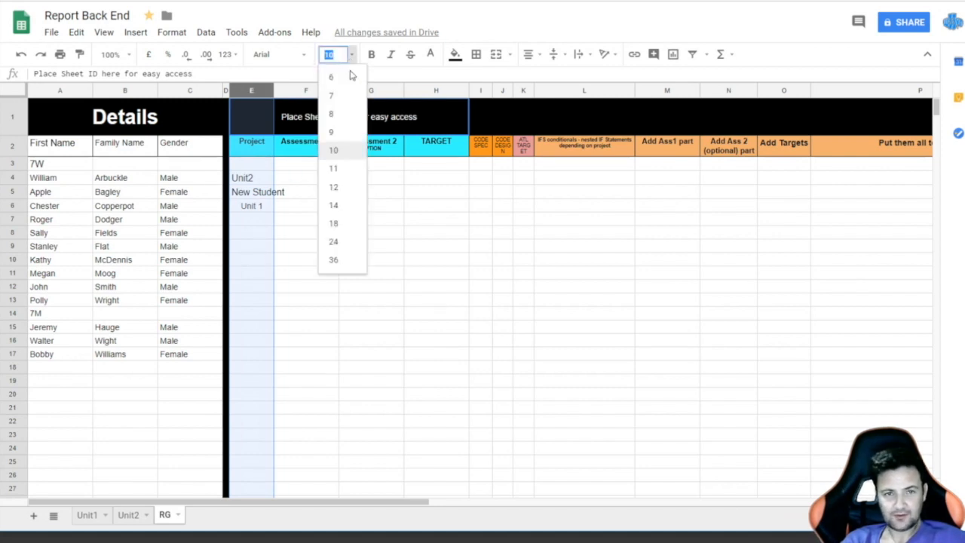
left_click(334, 114)
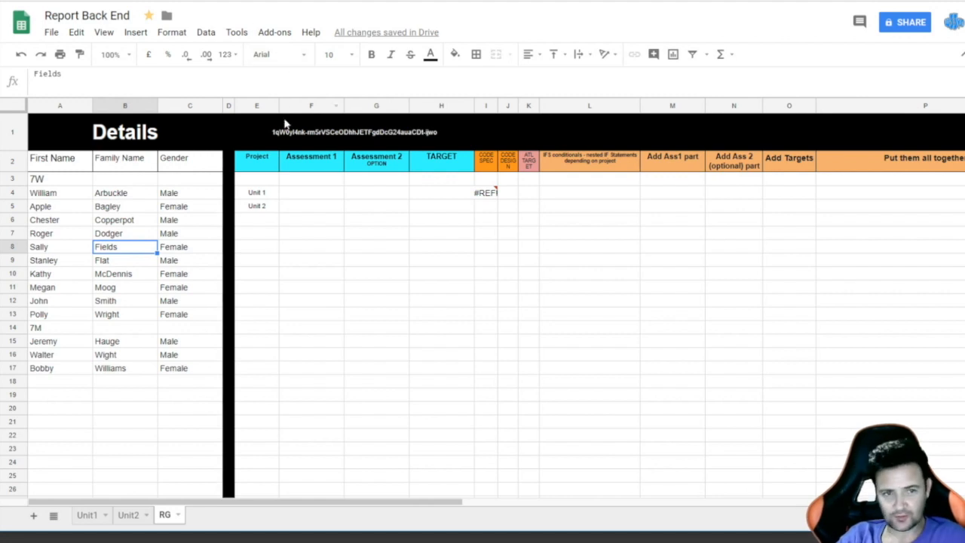
left_click(320, 193)
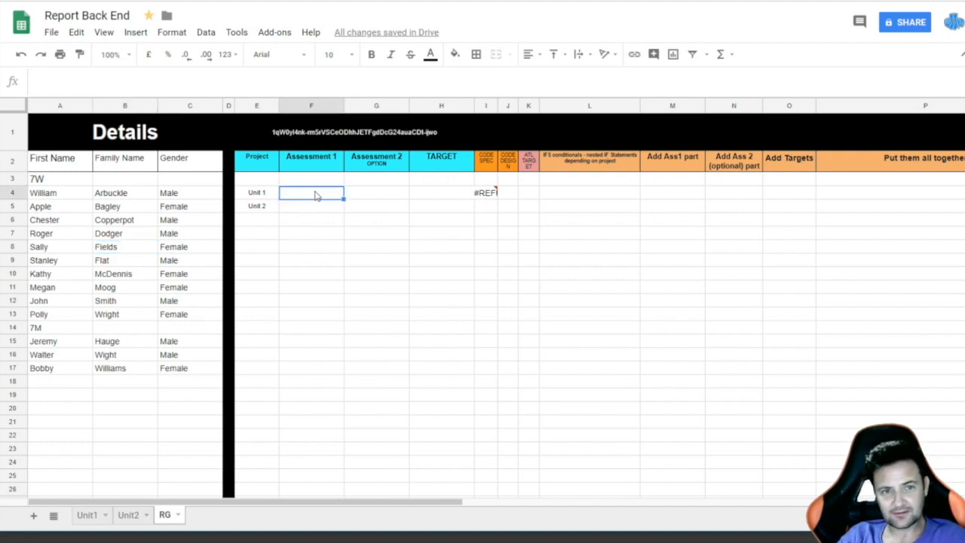
left_click(256, 197)
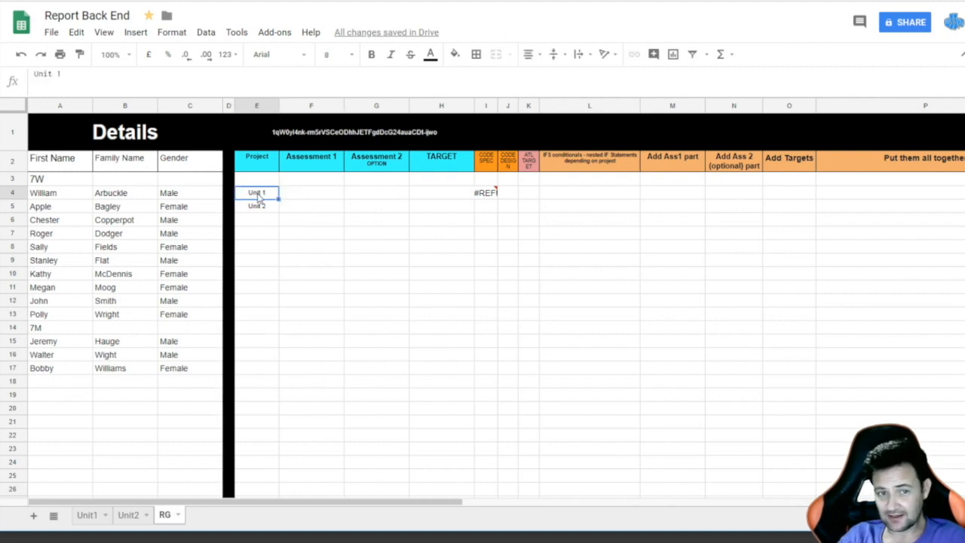
left_click(240, 1)
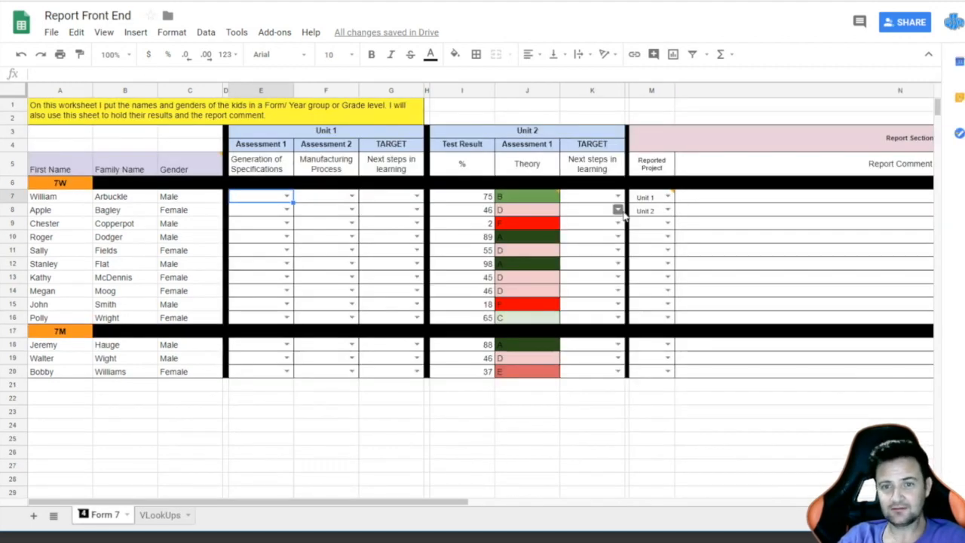
mouse_move(650, 197)
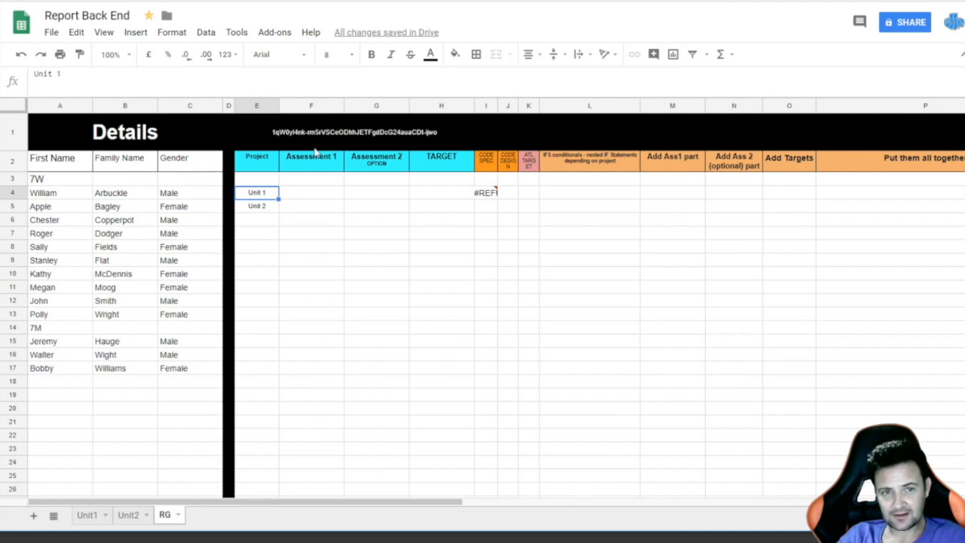
Step: Check the Assessment 1 cells in column F, then switch to Report Front End
left_click(294, 210)
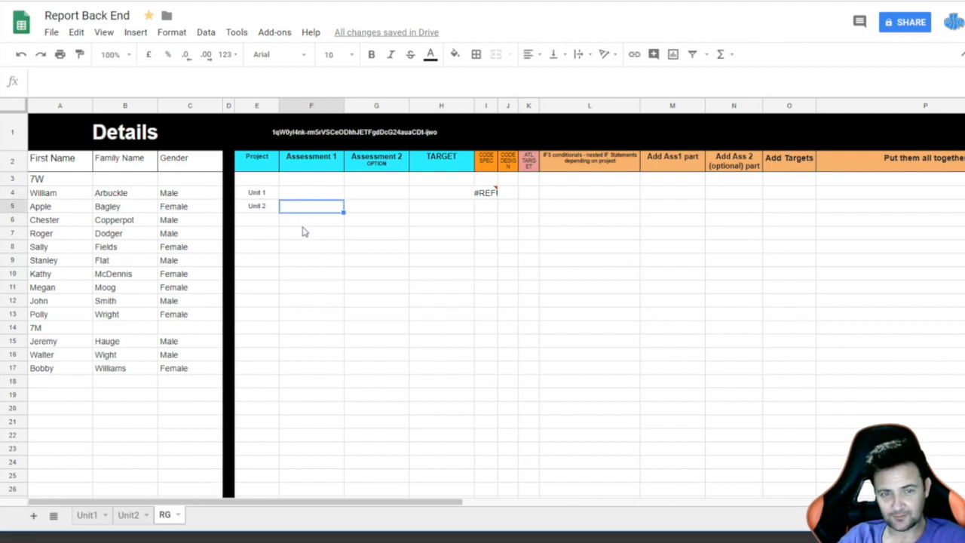
left_click(323, 191)
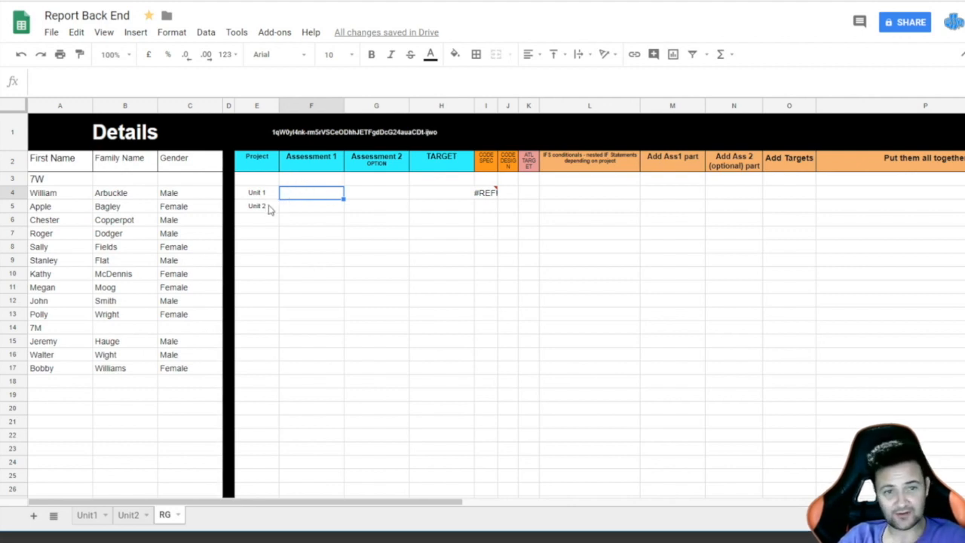
left_click(312, 207)
left_click(313, 233)
left_click(312, 275)
left_click(311, 193)
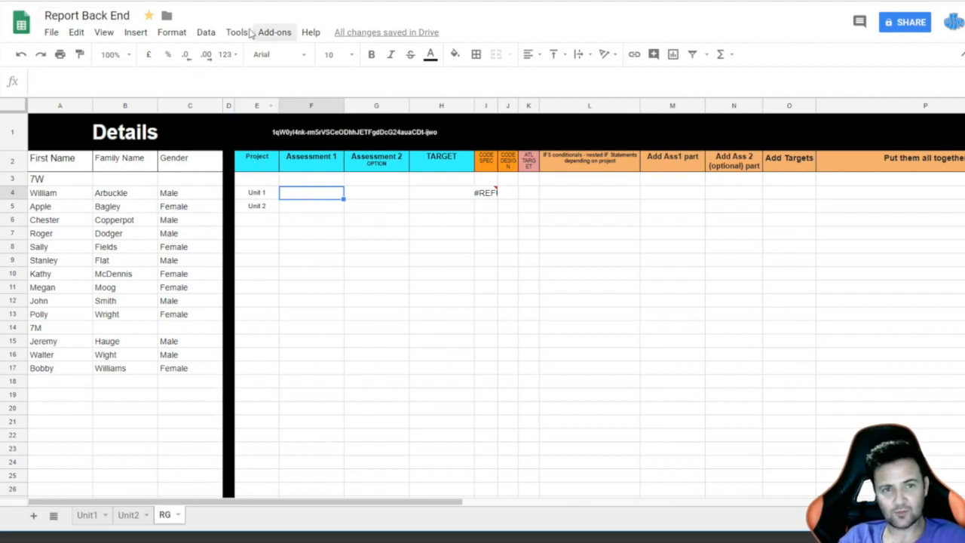
left_click(135, 1)
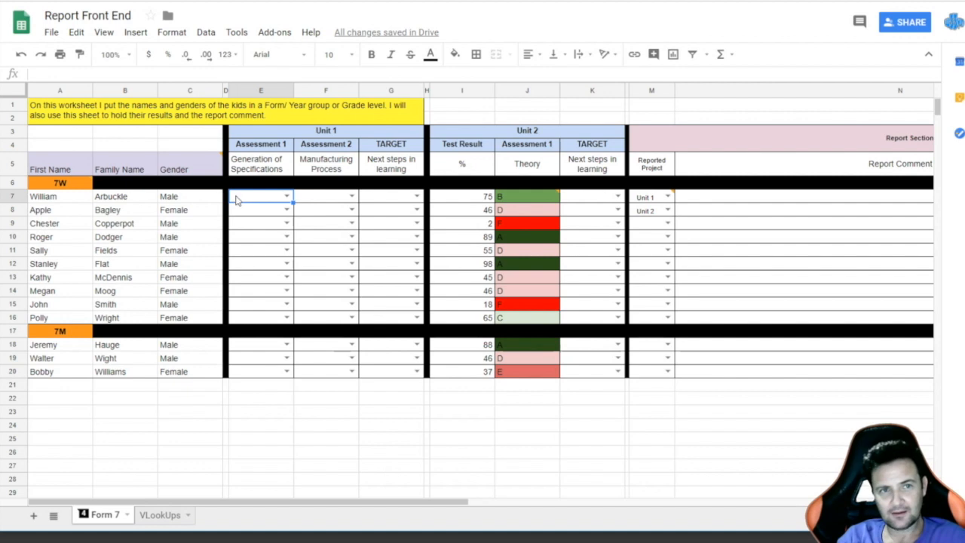
Step: Compare Report Front End's grades with Report Back End's RG sheet, then start editing F4
left_click(233, 1)
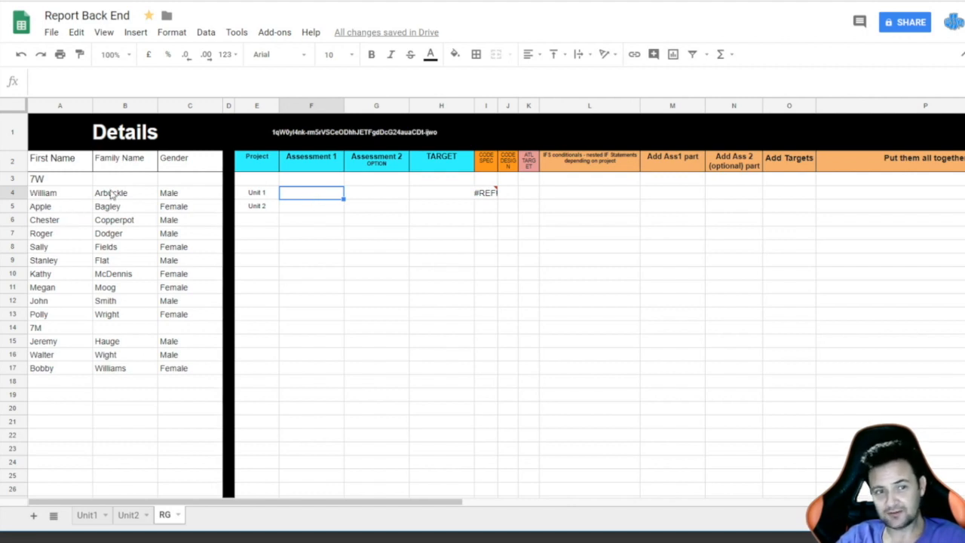
left_click(113, 0)
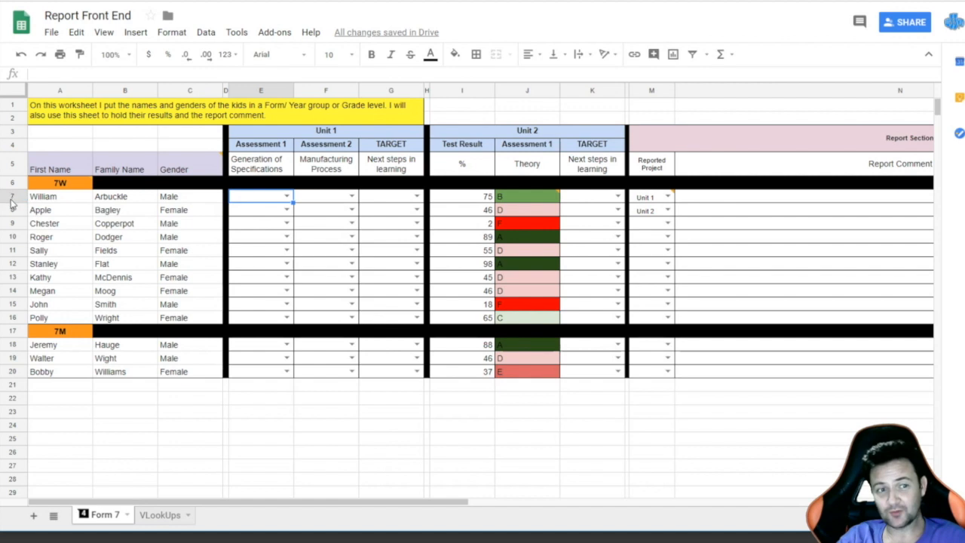
left_click(317, 1)
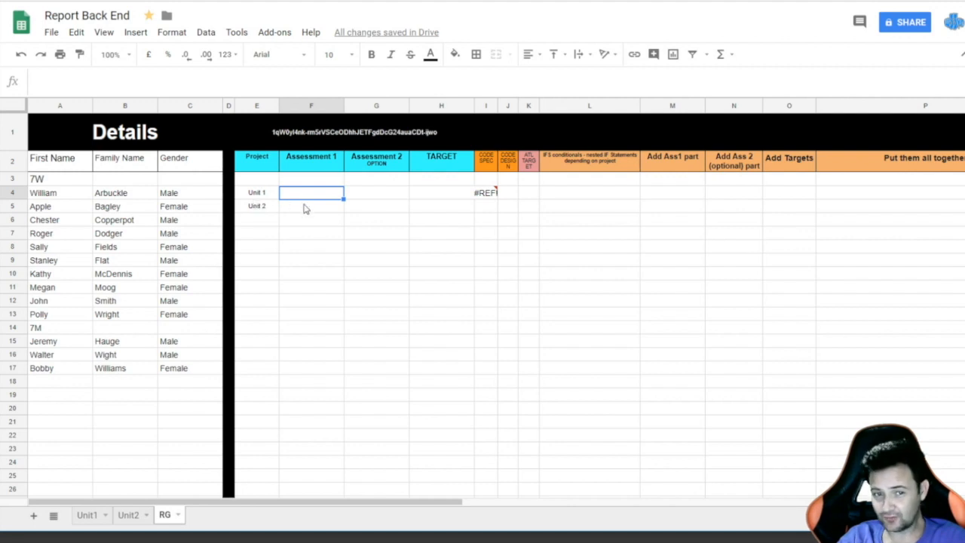
left_click(297, 1)
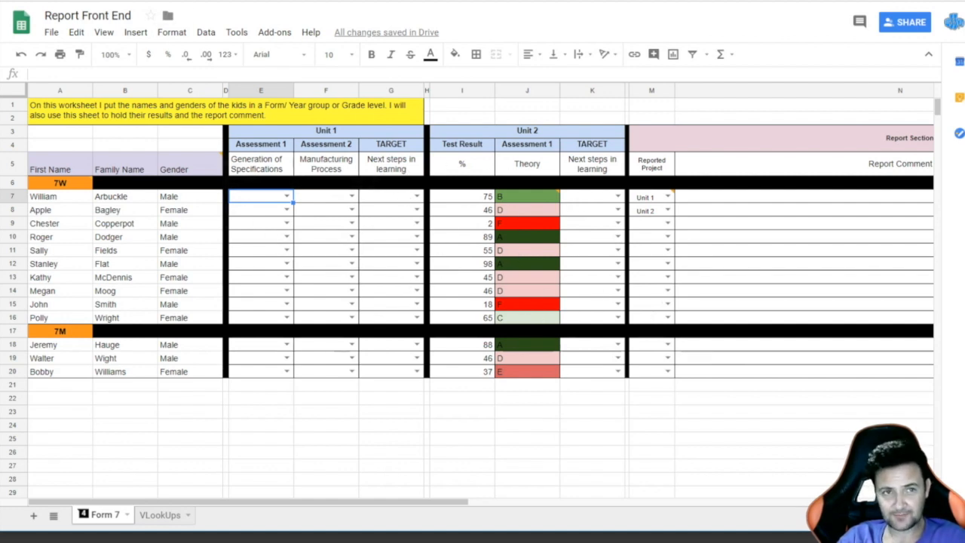
left_click(159, 1)
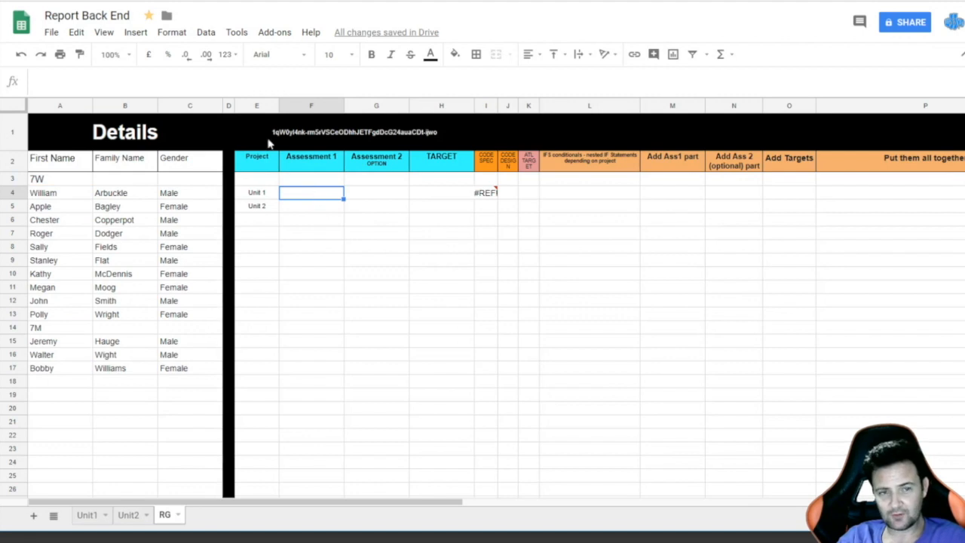
left_click(124, 82)
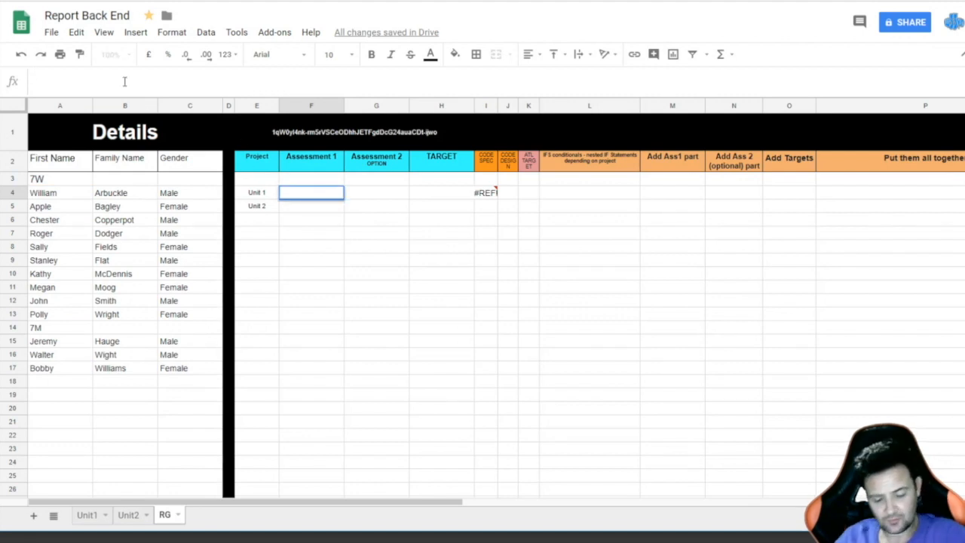
Step: Begin F4's formula as =ARRAYFORMULA(IFS(E4="Unit 1", followed by IMPORTRANGE
type("=")
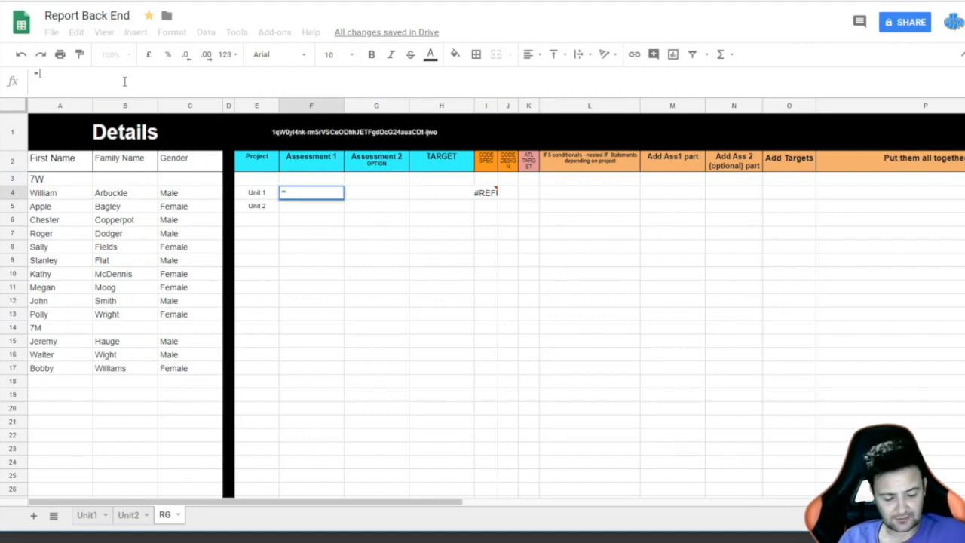
type("arr")
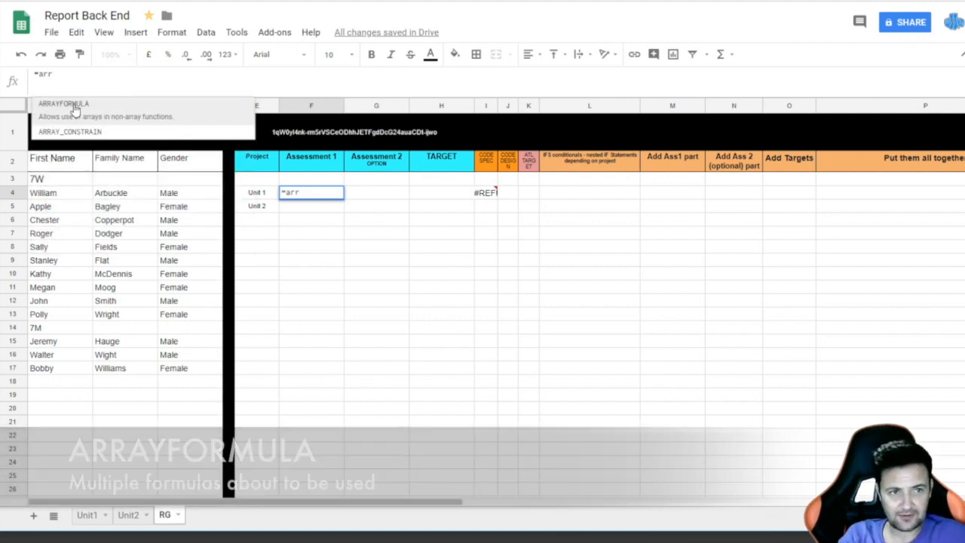
left_click(74, 103)
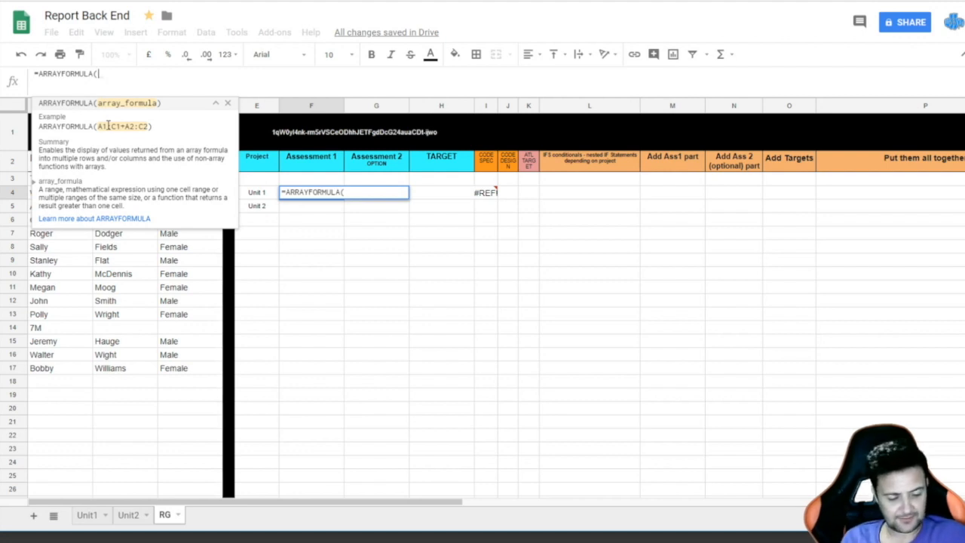
type("IFs")
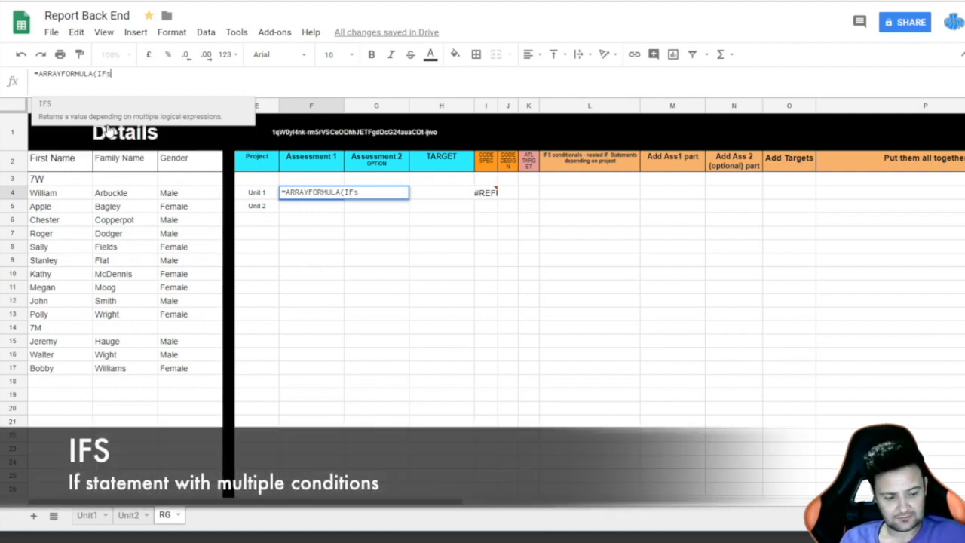
key("BackSpace")
type("S")
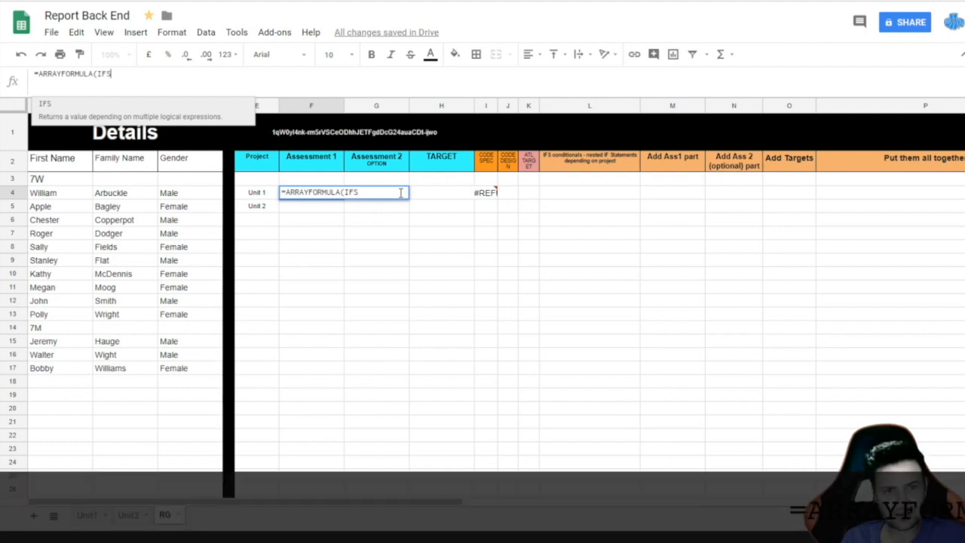
type("(")
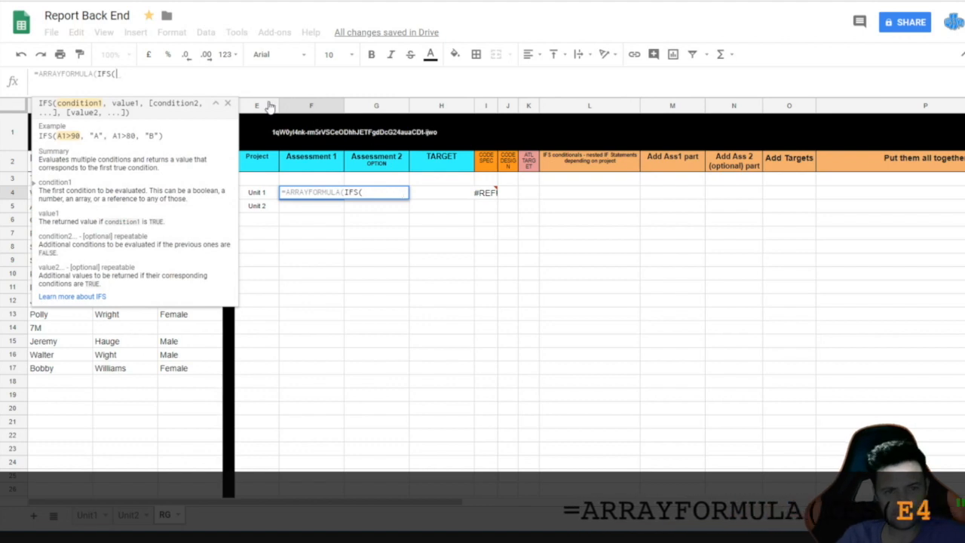
left_click(258, 194)
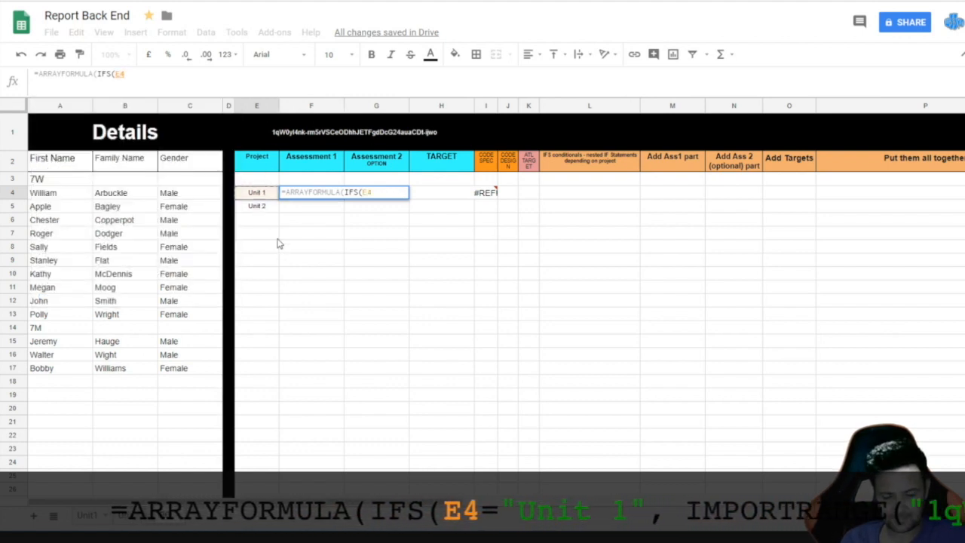
type("=")
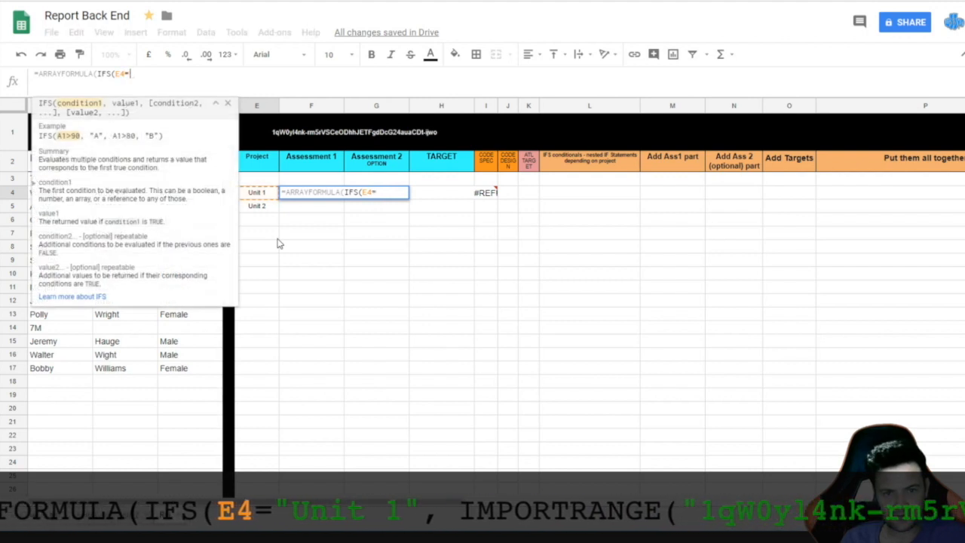
type("\"")
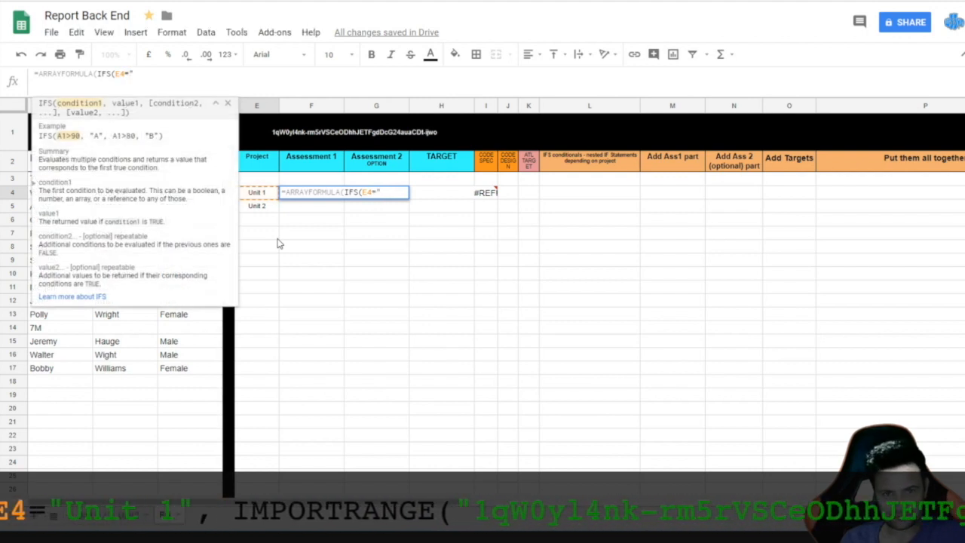
type("U")
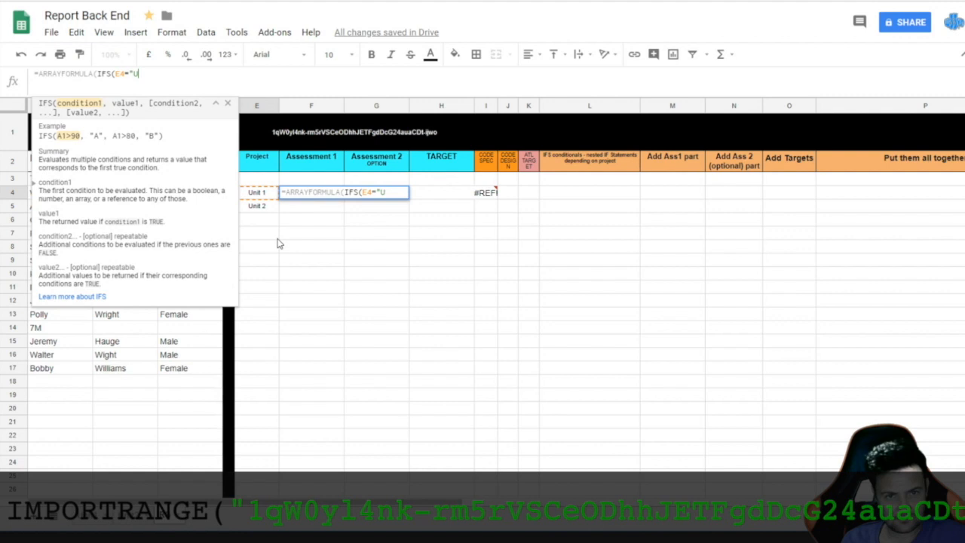
type("nit 1")
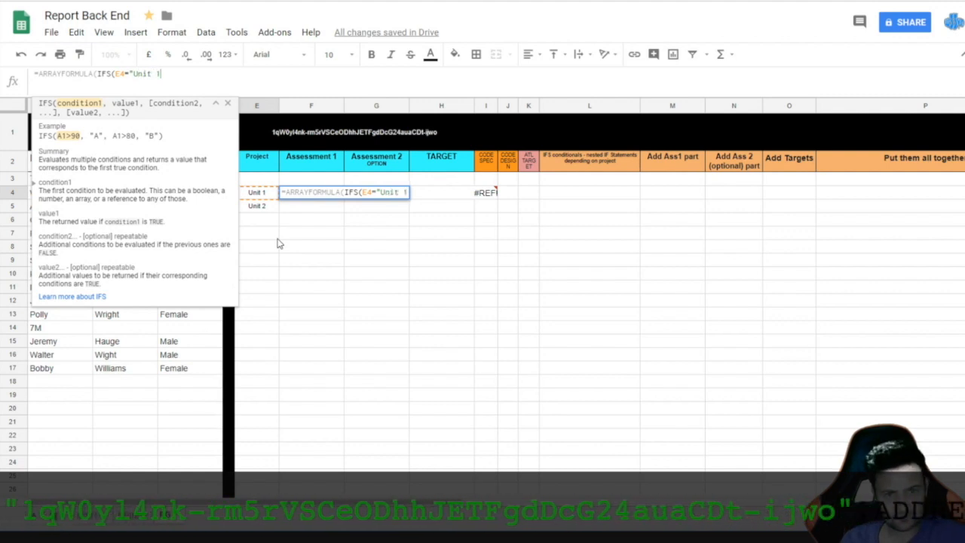
type("\"")
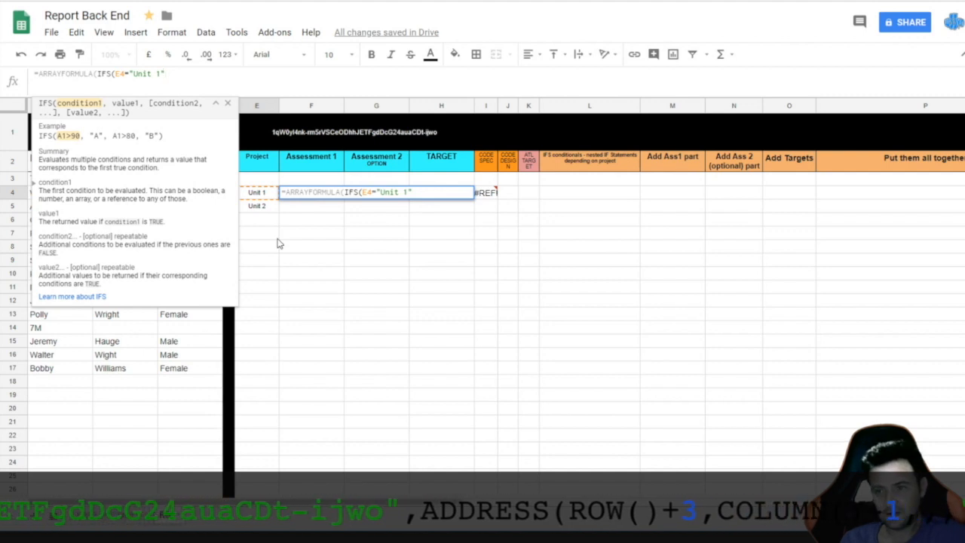
type(",")
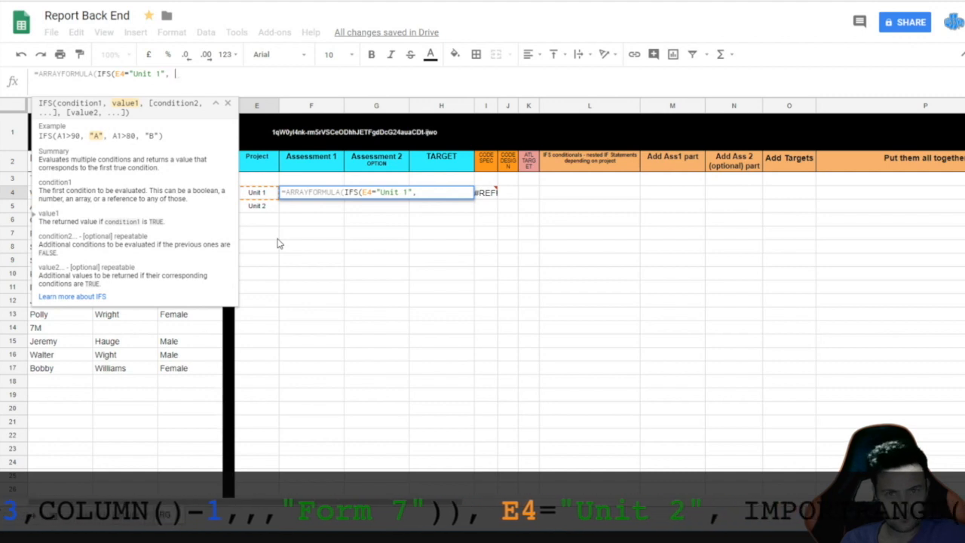
type(" im")
key("BackSpace")
key("BackSpace")
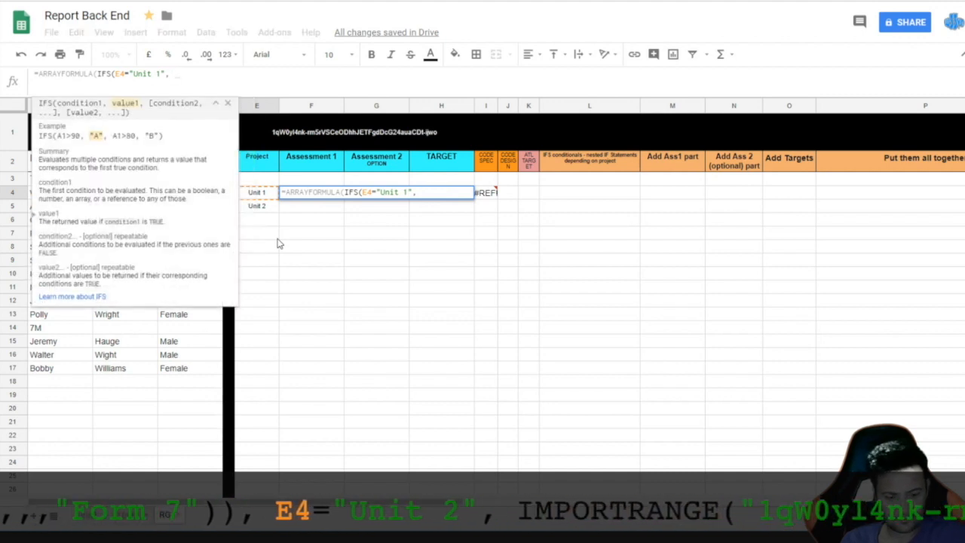
type("IMPORTRANGE")
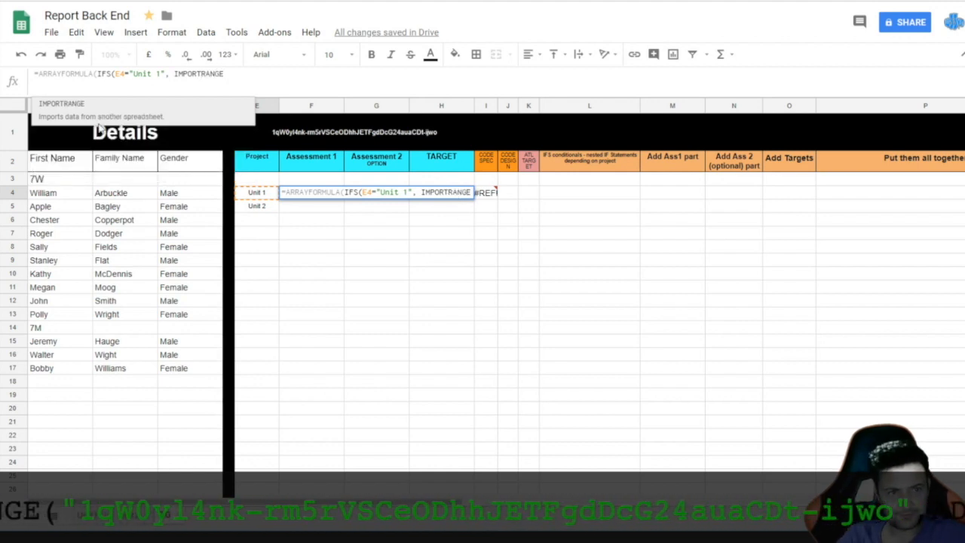
Step: Insert IMPORTRANGE with the Report Front End spreadsheet ID pasted in quotes
left_click(62, 104)
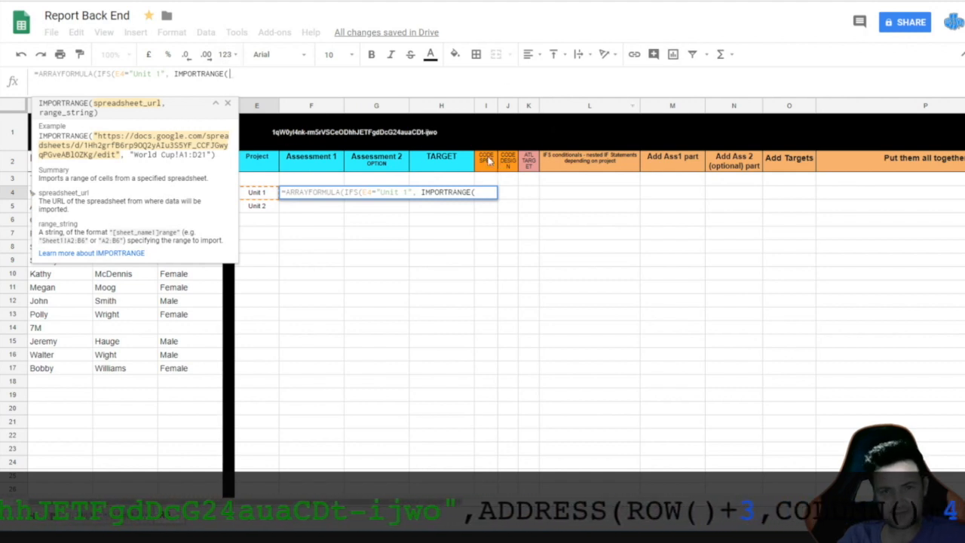
left_click(181, 1)
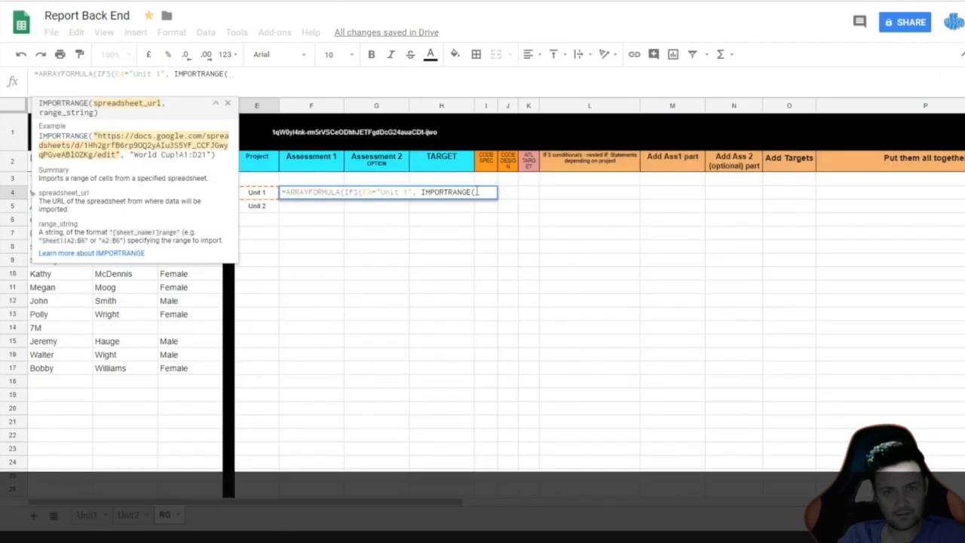
type("\"")
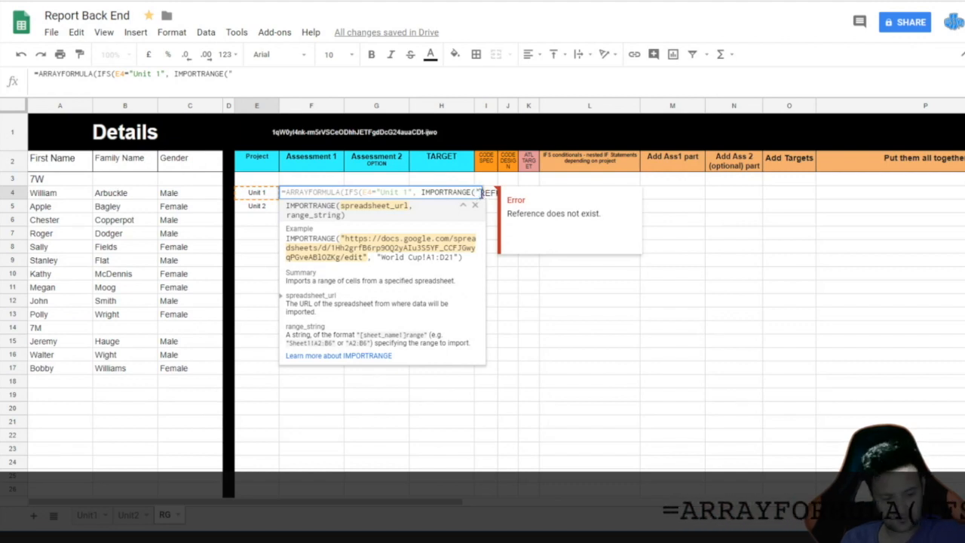
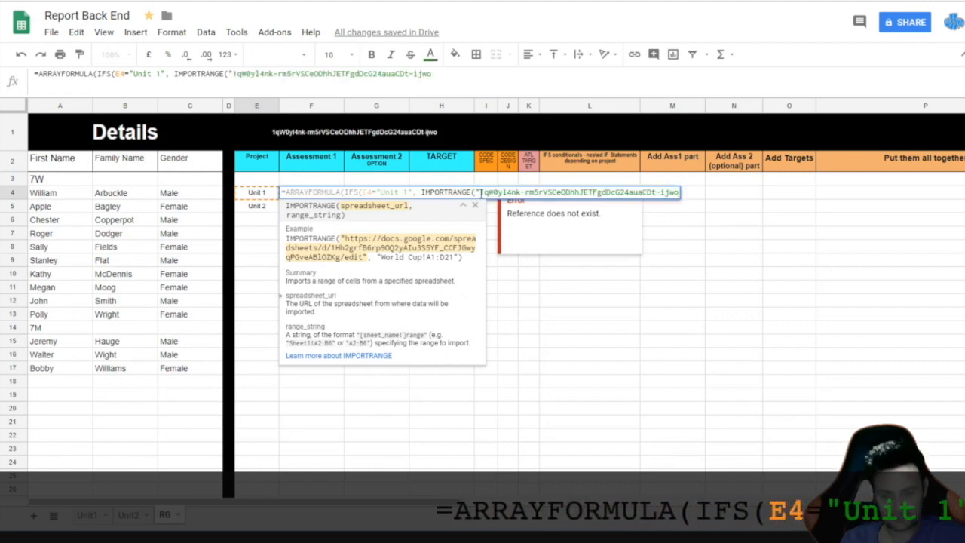
type("\"")
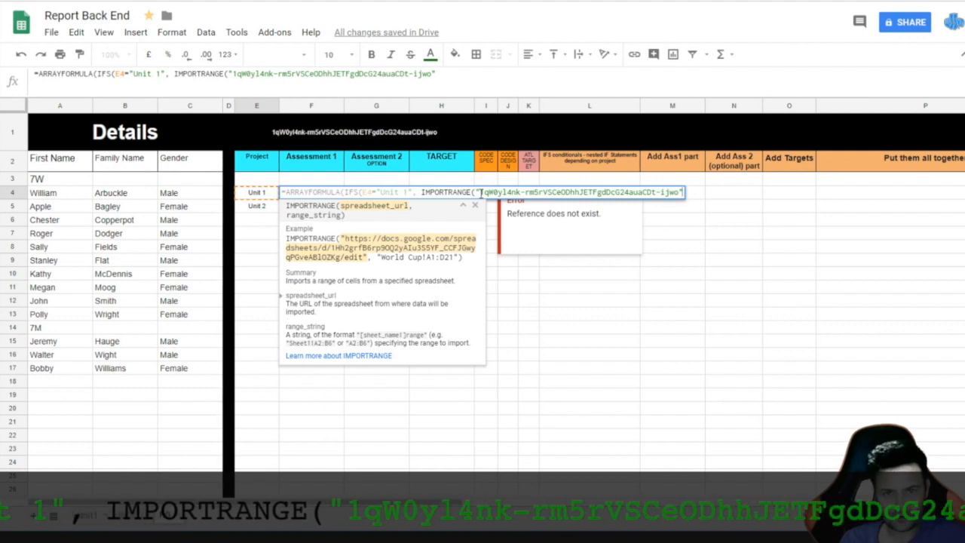
Step: Add ADDRESS(ROW()+3,COLUMN()-1,,, as the IMPORTRANGE range argument
type(",")
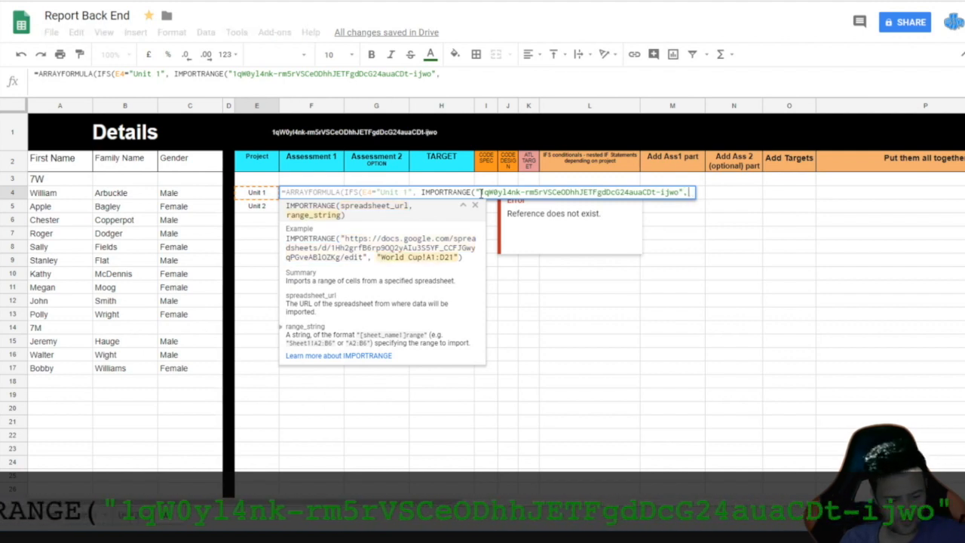
type("ADDRESS")
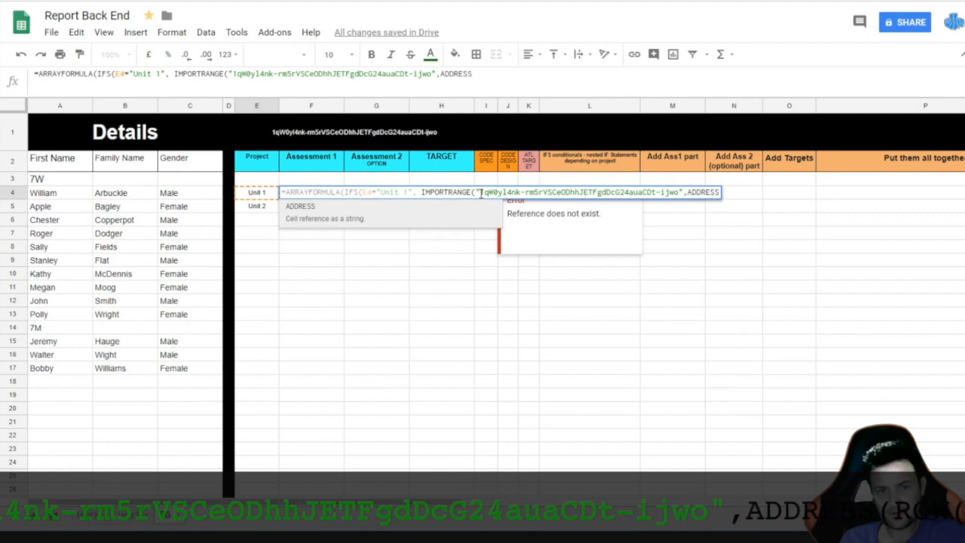
left_click(301, 209)
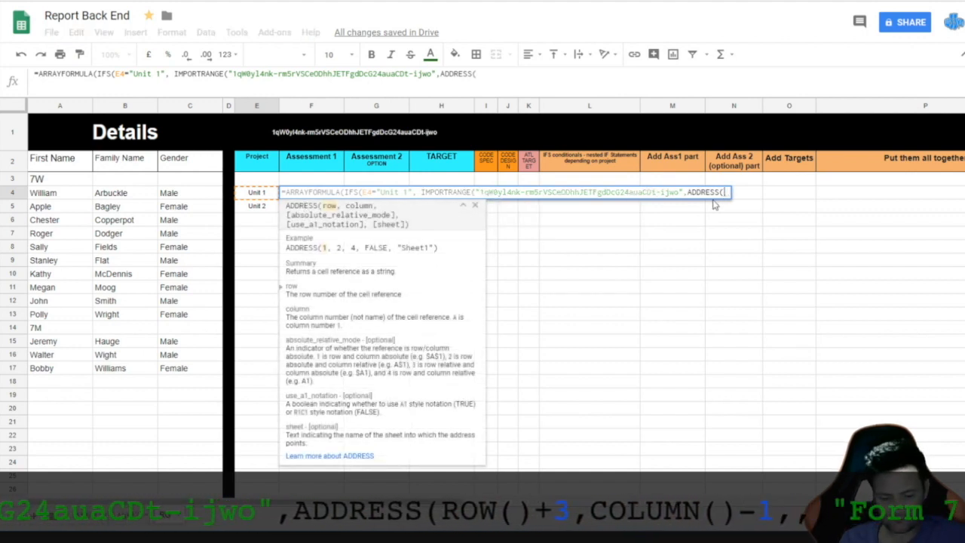
type("ROW")
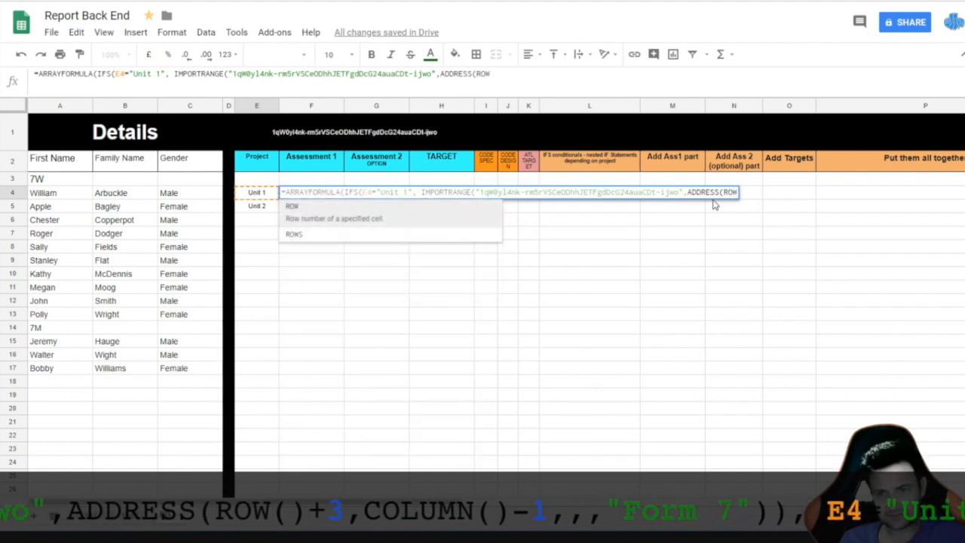
left_click(294, 214)
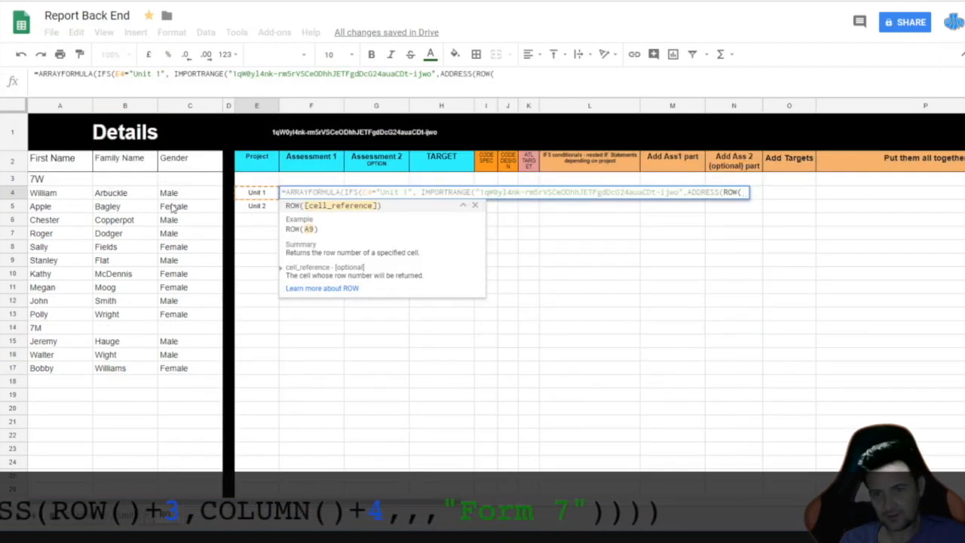
type(")")
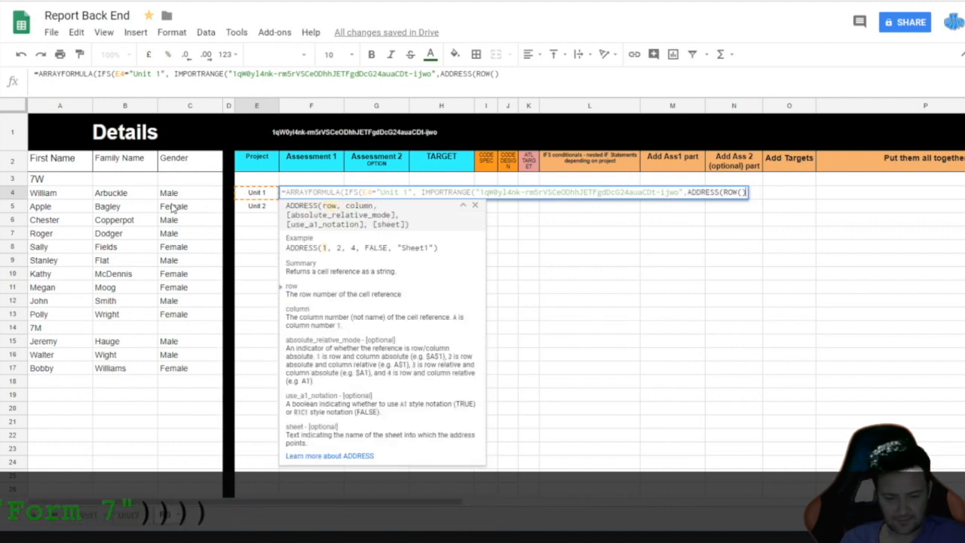
type("+3")
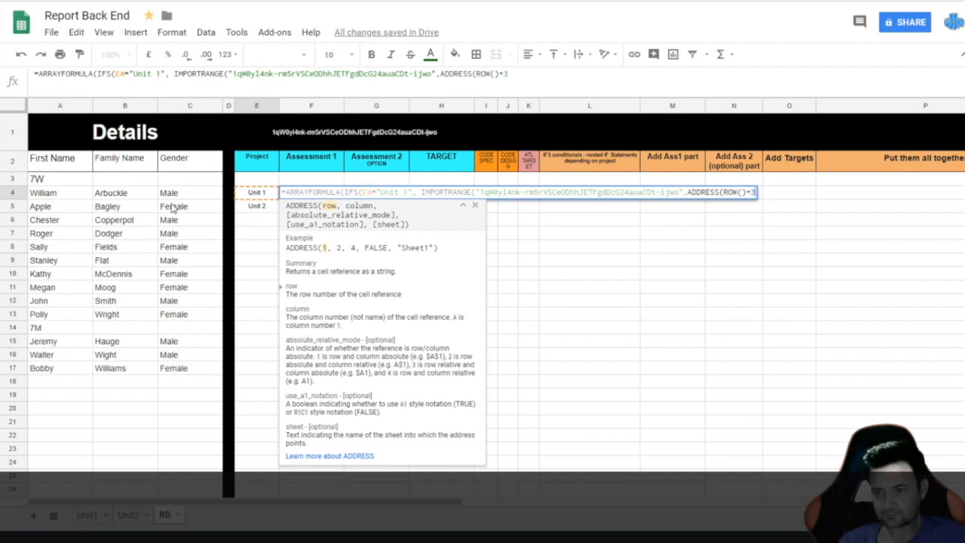
type(",")
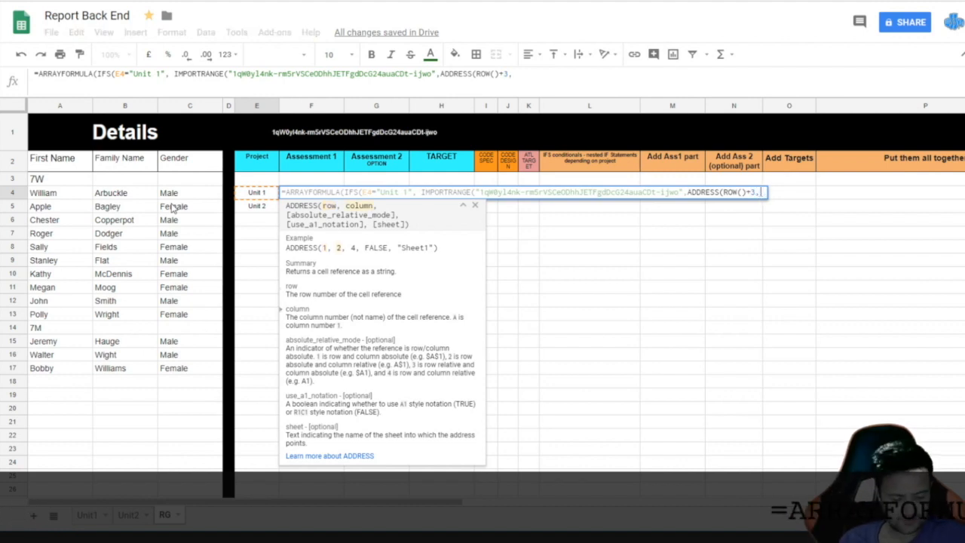
type("COL")
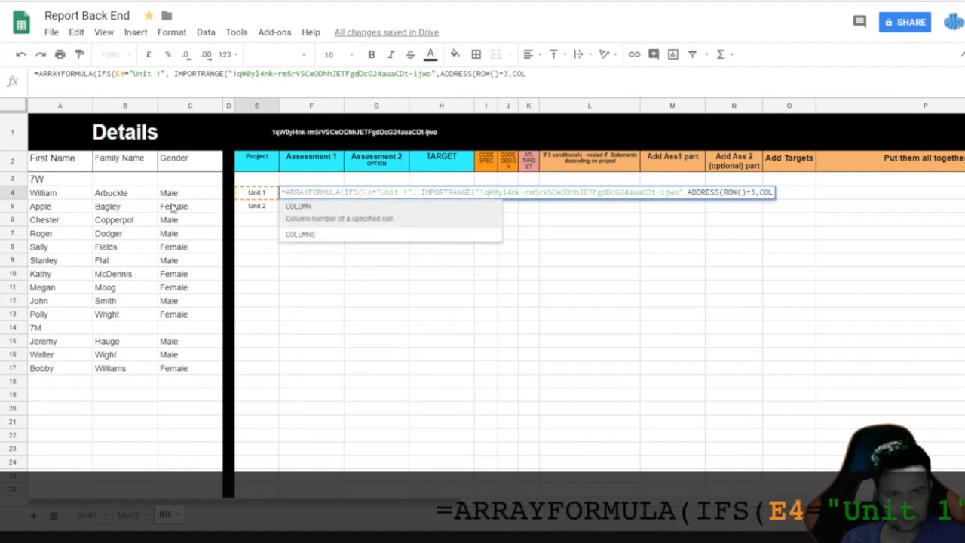
left_click(299, 206)
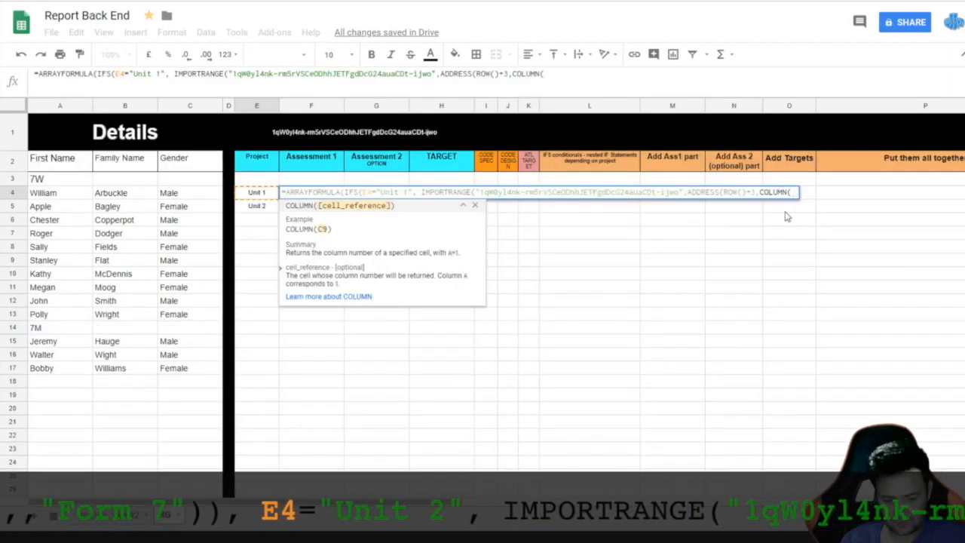
type(")-1")
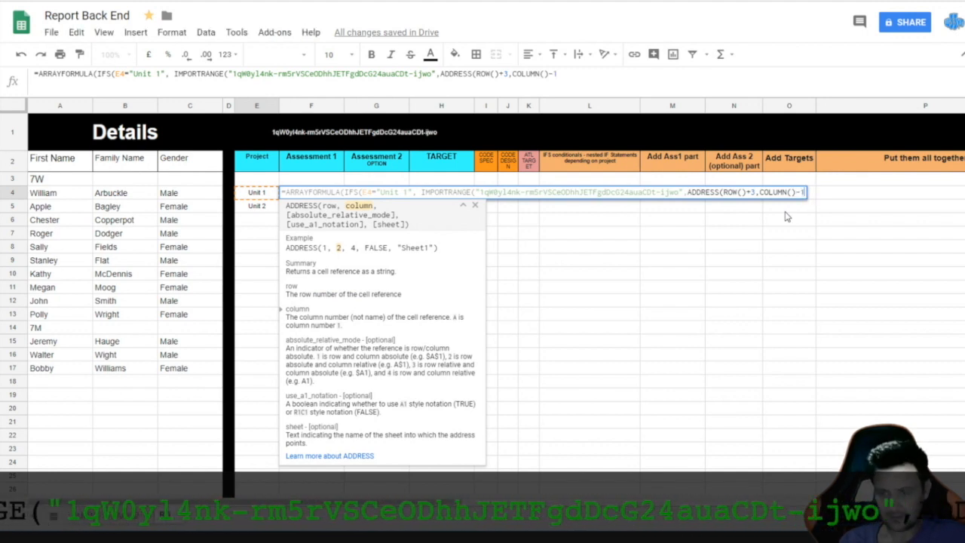
type(",,,")
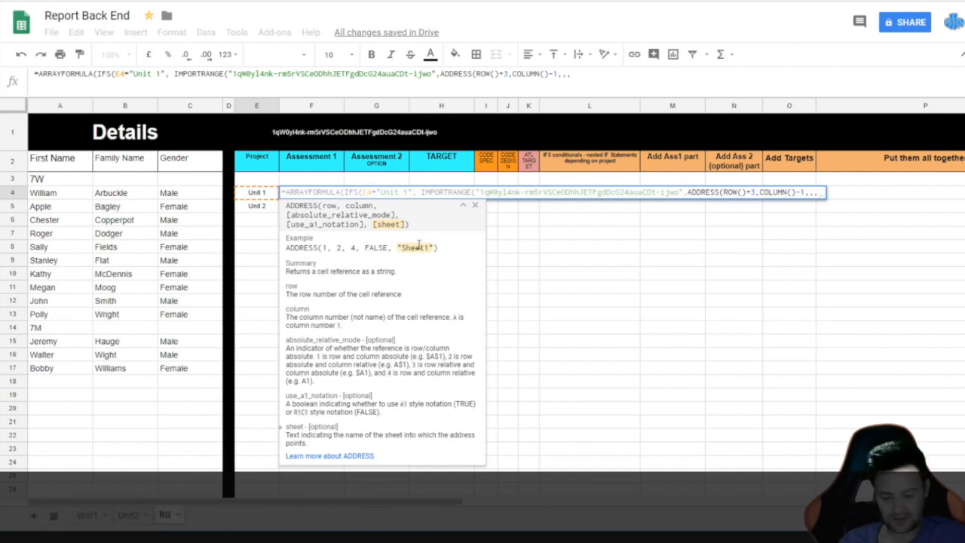
Step: Finish the Unit 1 branch with sheet "Form 7", closing brackets and a trailing comma
type("\"")
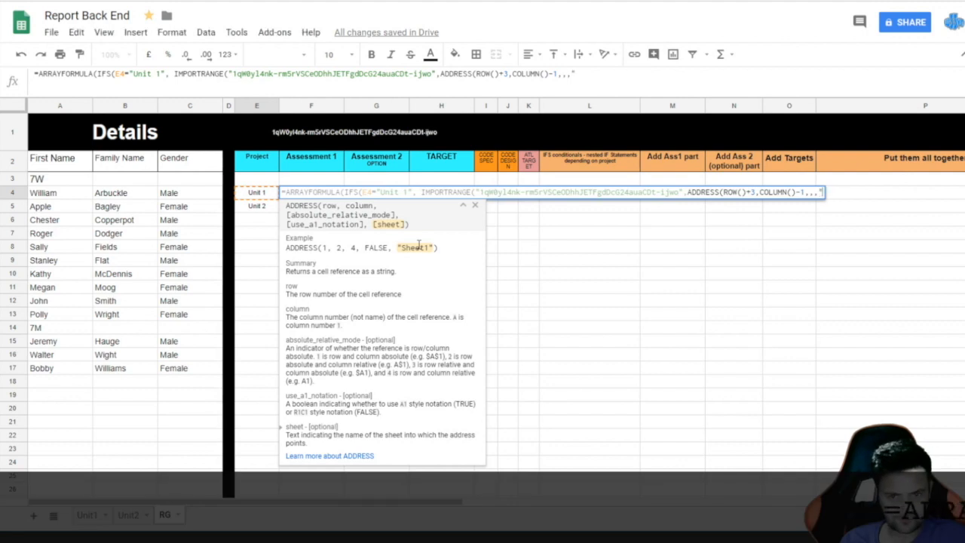
type("FORM")
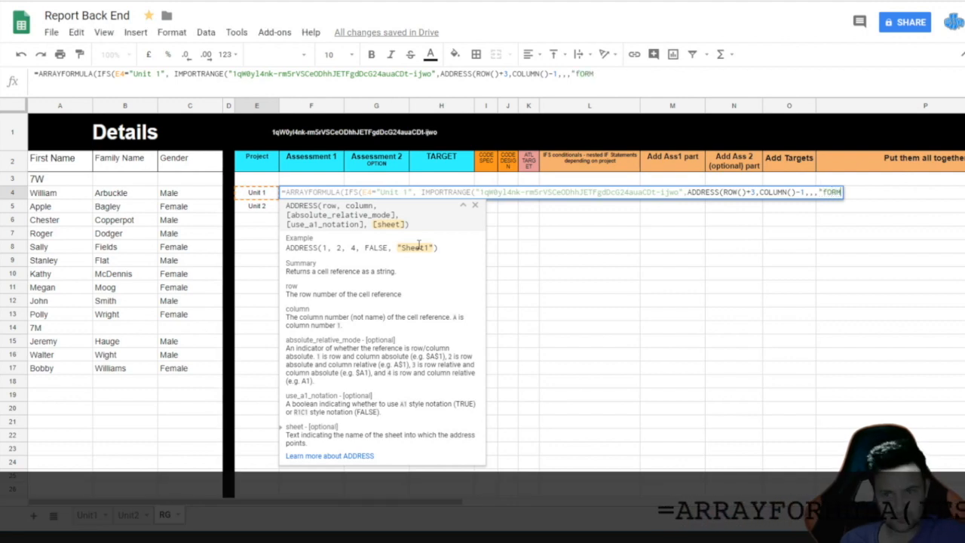
key("BackSpace")
key("BackSpace")
key("BackSpace")
key("BackSpace")
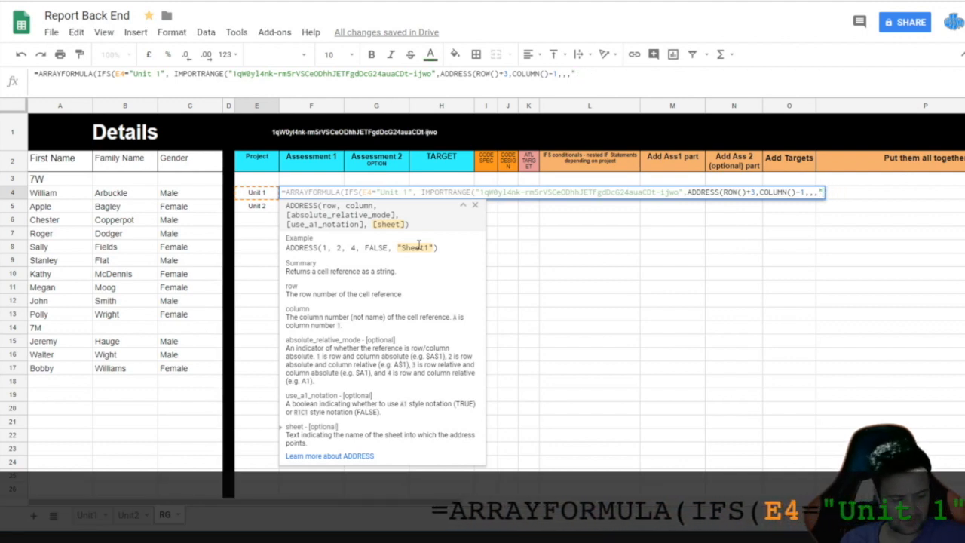
type("Fo")
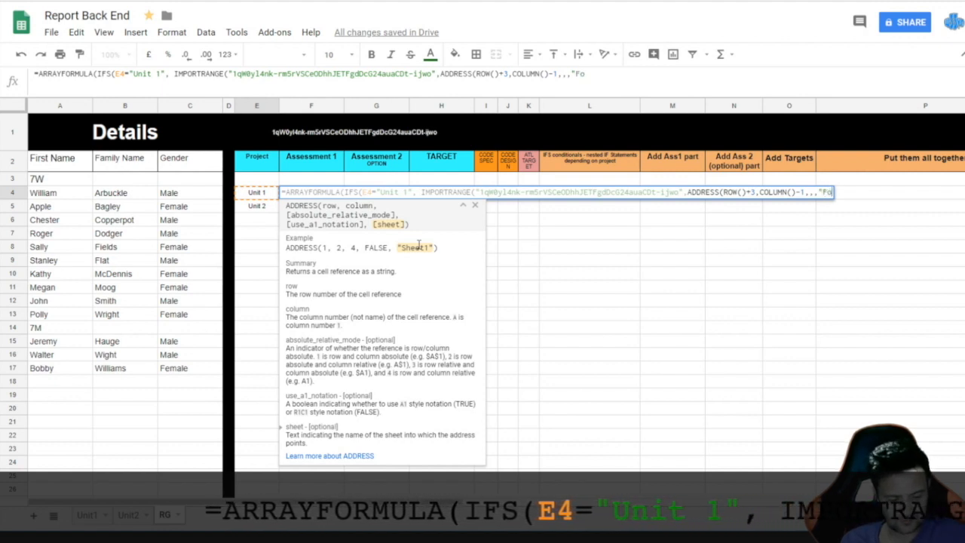
type("rm 7")
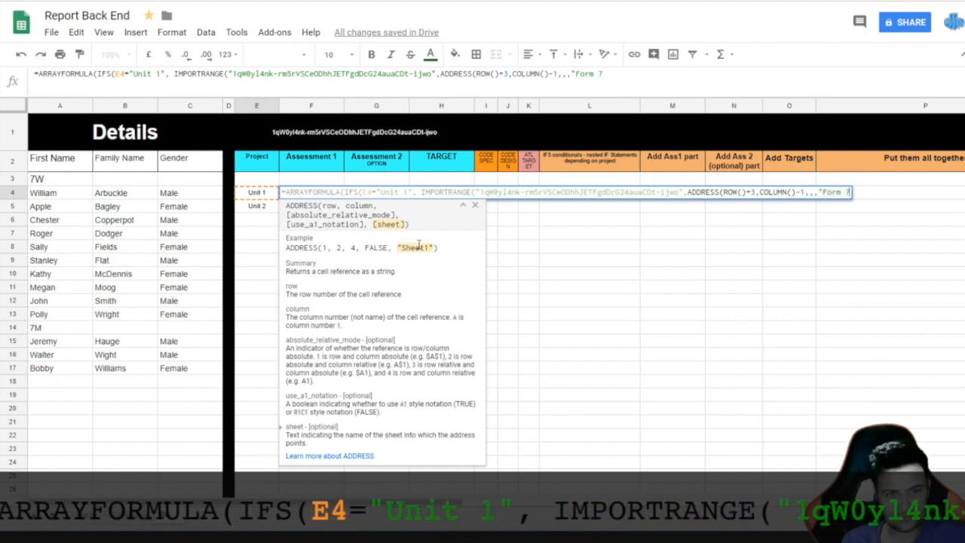
key("ctrl+shift+Tab")
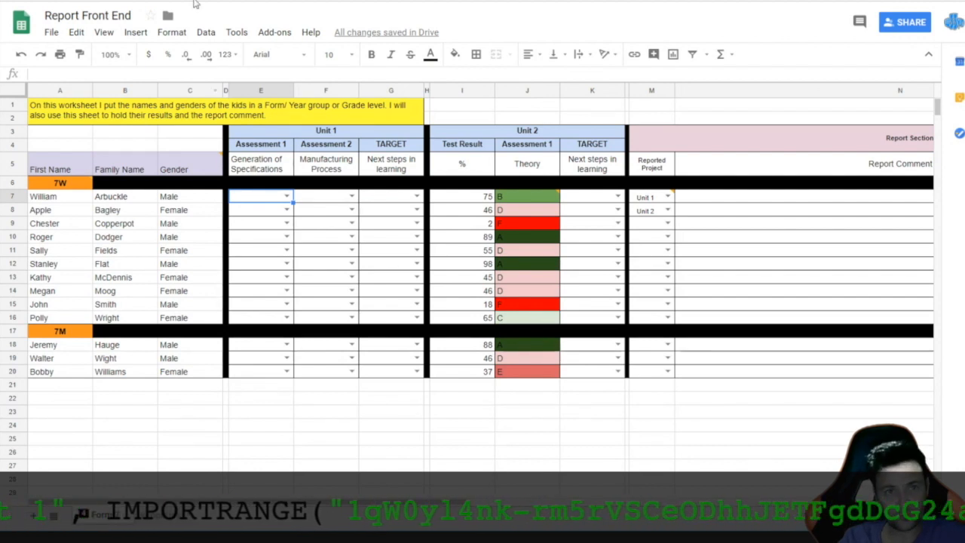
key("ctrl+Tab")
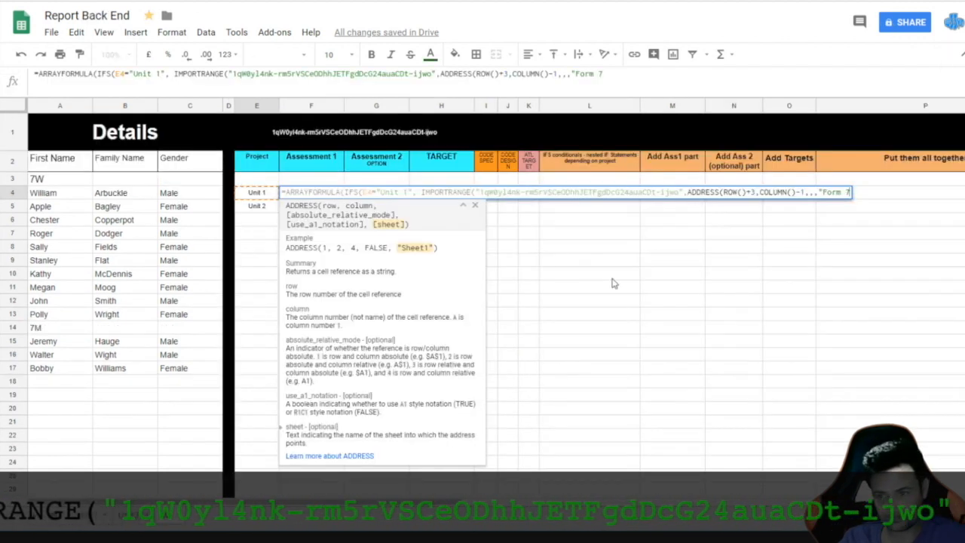
type("\"")
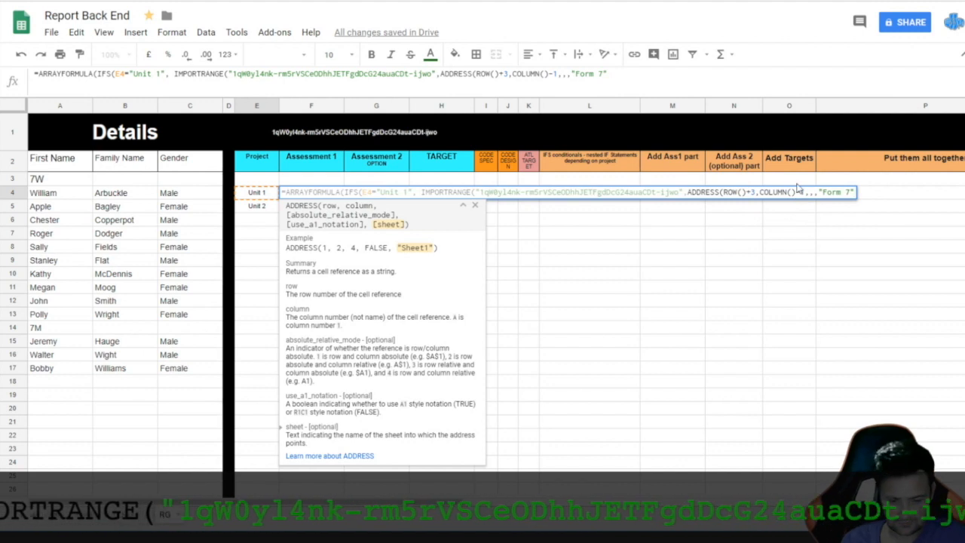
type(")")
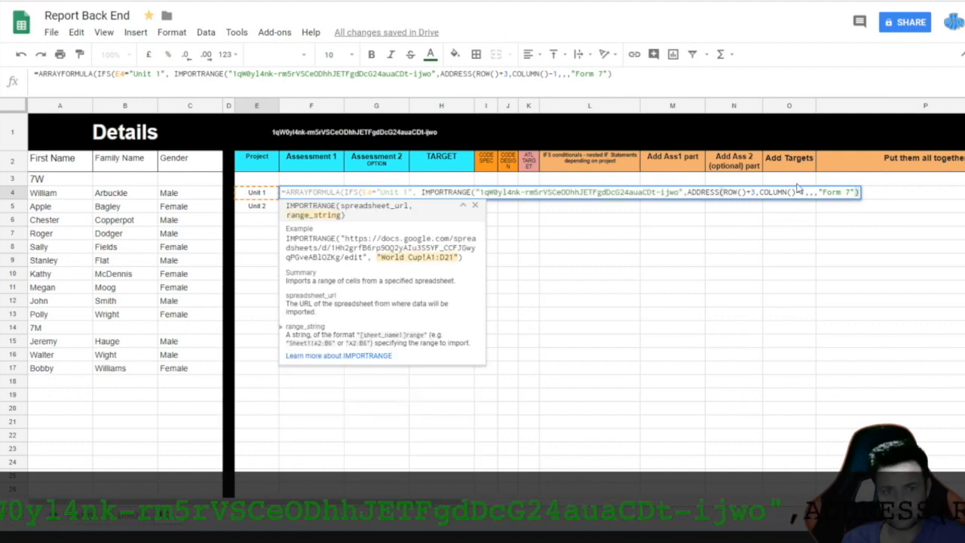
type(")")
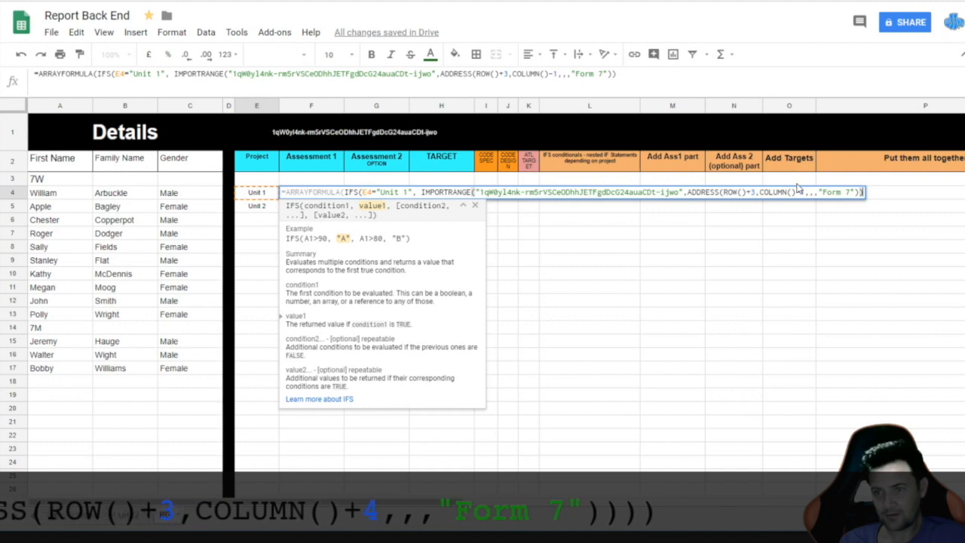
type(",")
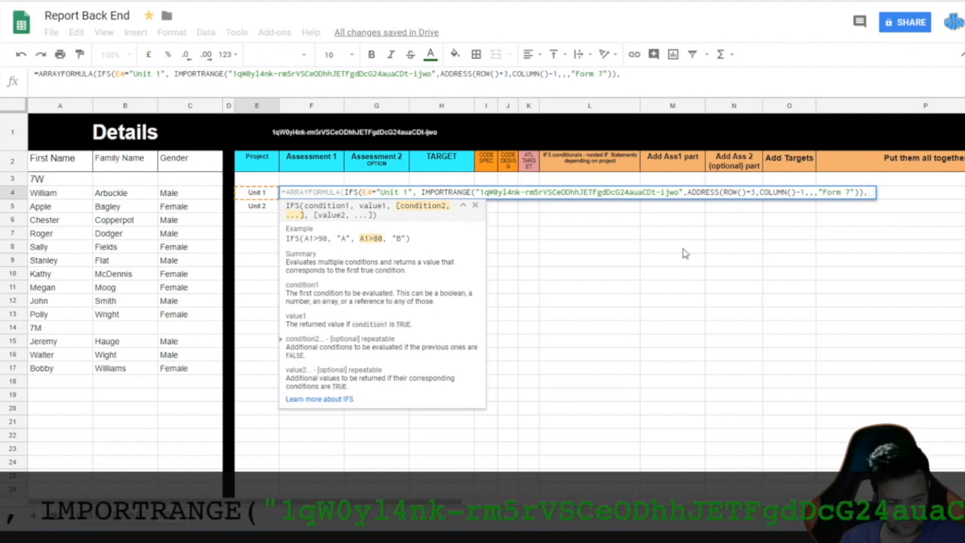
Step: Add the condition E4="Unit 2" and start a second IMPORTRANGE after it
type("E")
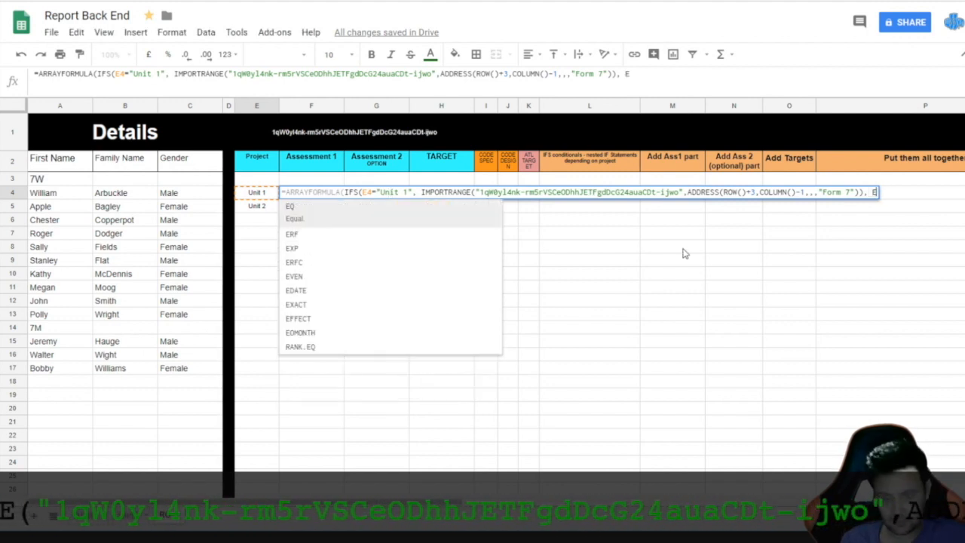
type("4")
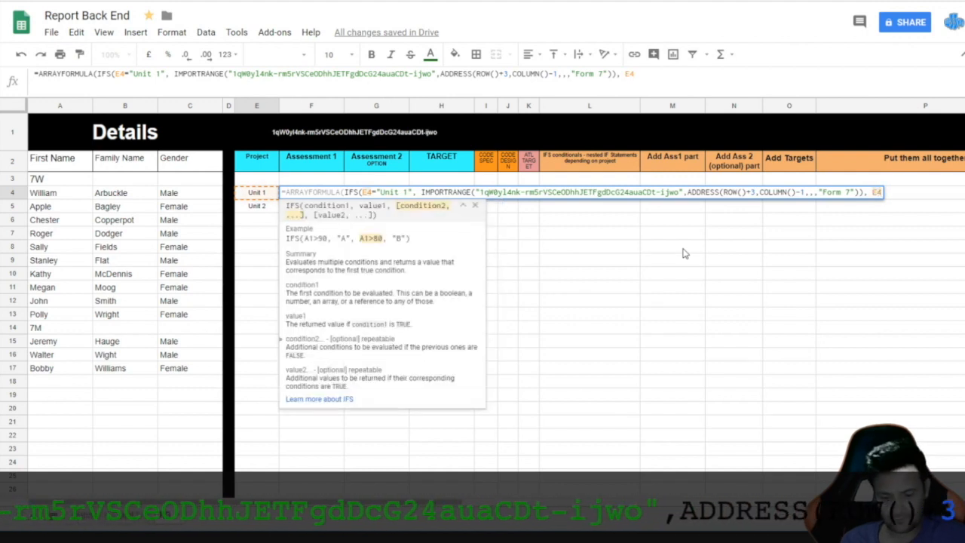
type("=")
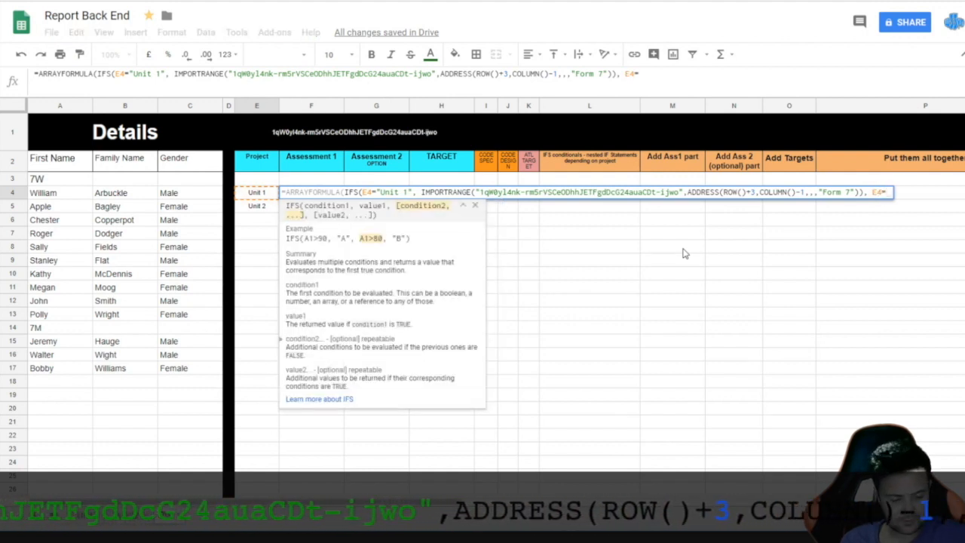
type("\"uNIT")
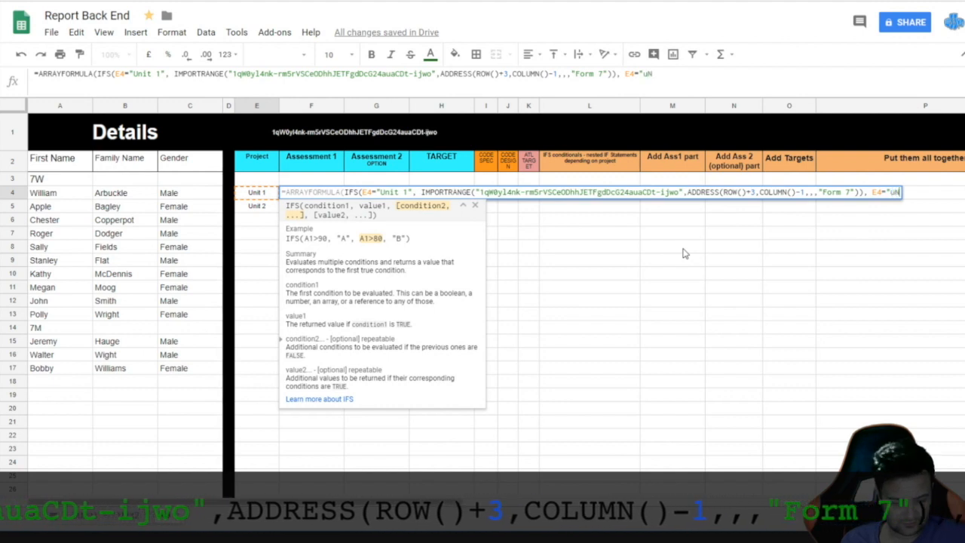
key("BackSpace")
key("BackSpace")
key("BackSpace")
key("BackSpace")
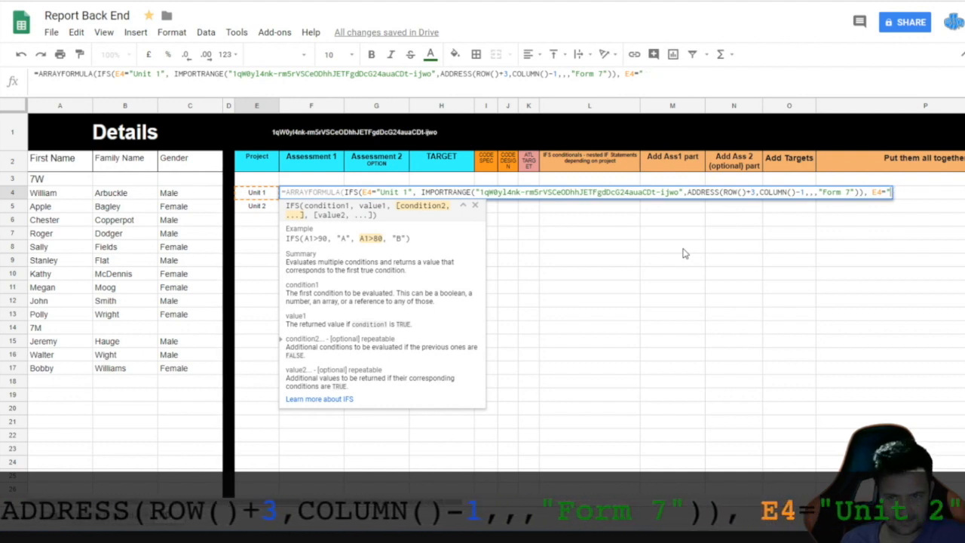
type("Unit")
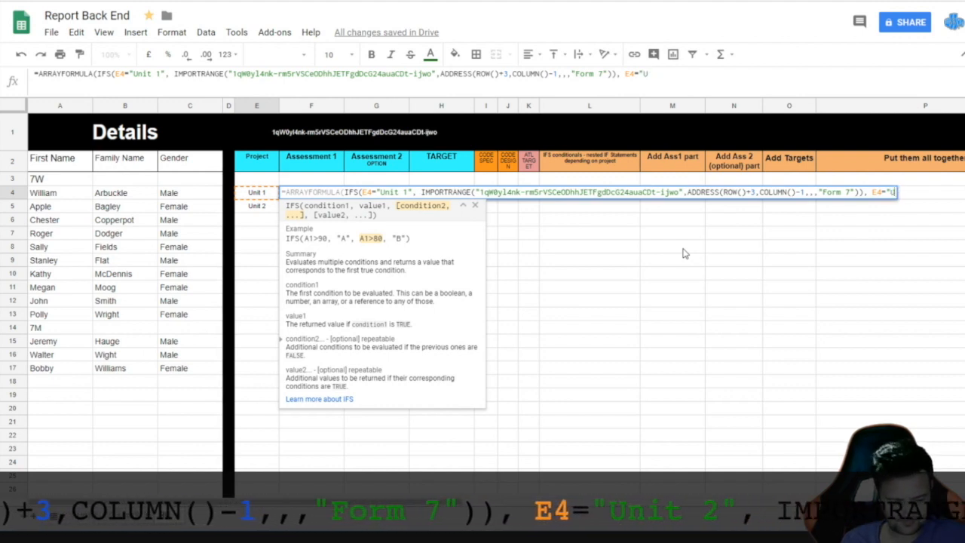
type(" 1")
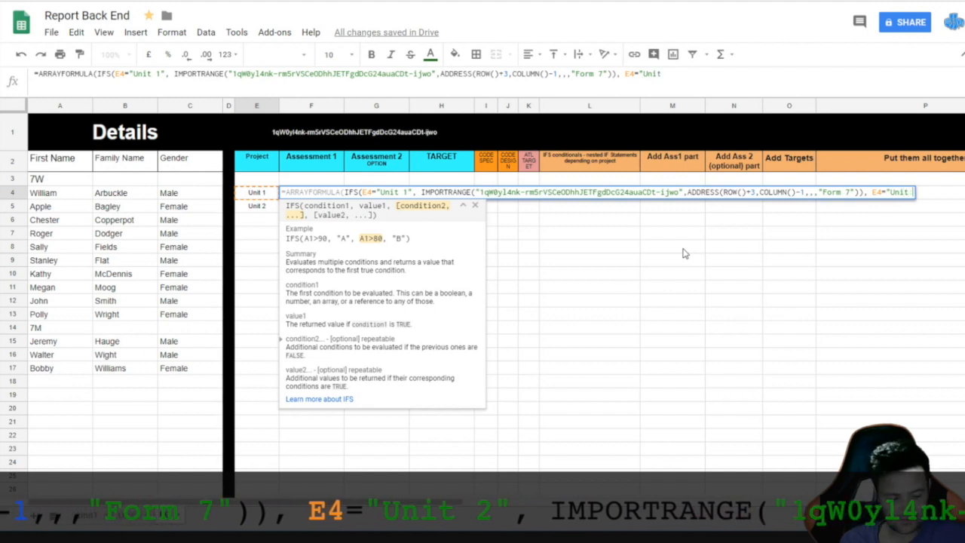
key("BackSpace")
type("2\"")
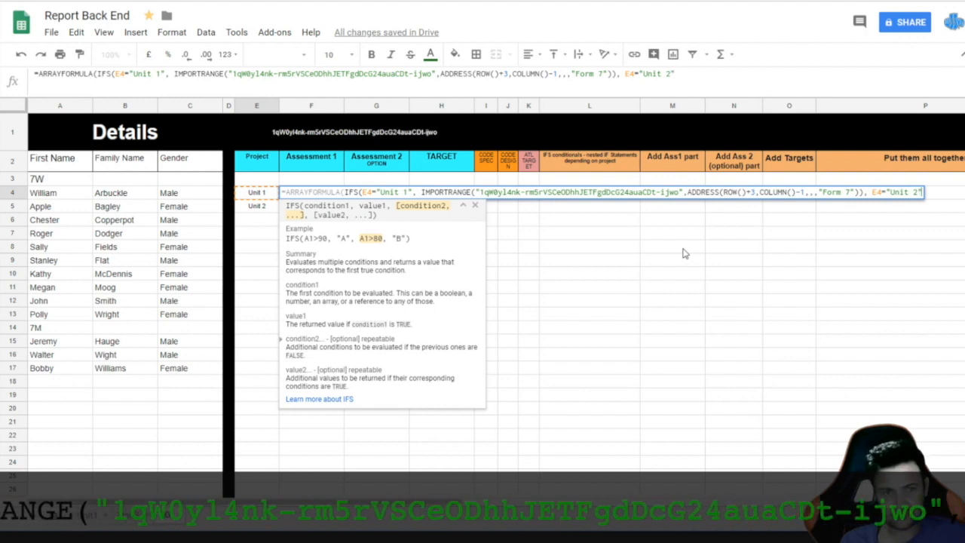
type(", ")
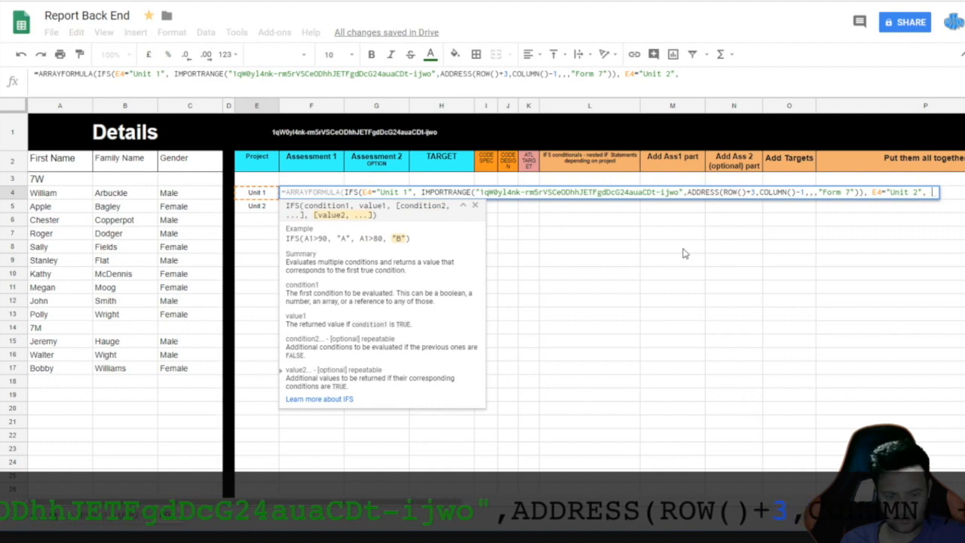
type("IMPORTRANGE")
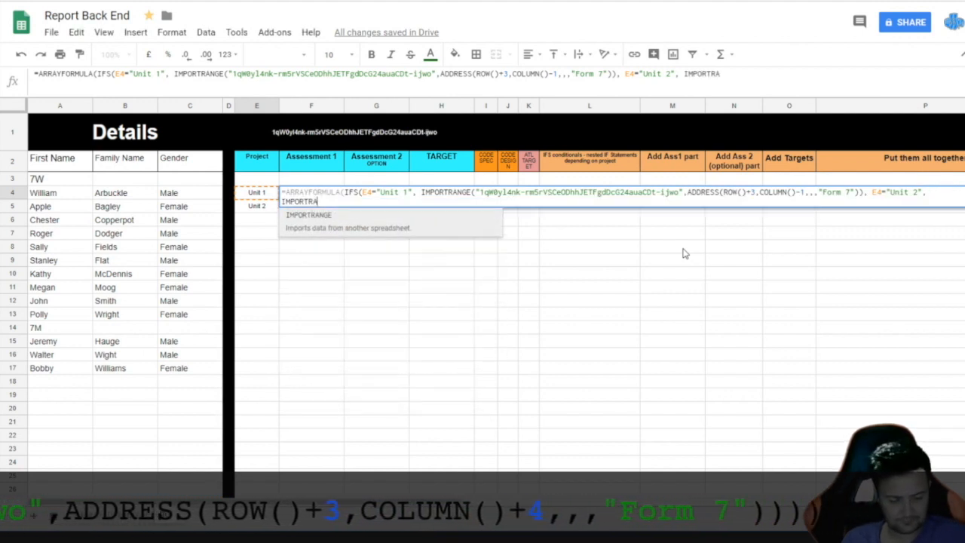
Step: Insert the Unit 2 IMPORTRANGE with the Front End spreadsheet key in quotes
left_click(331, 216)
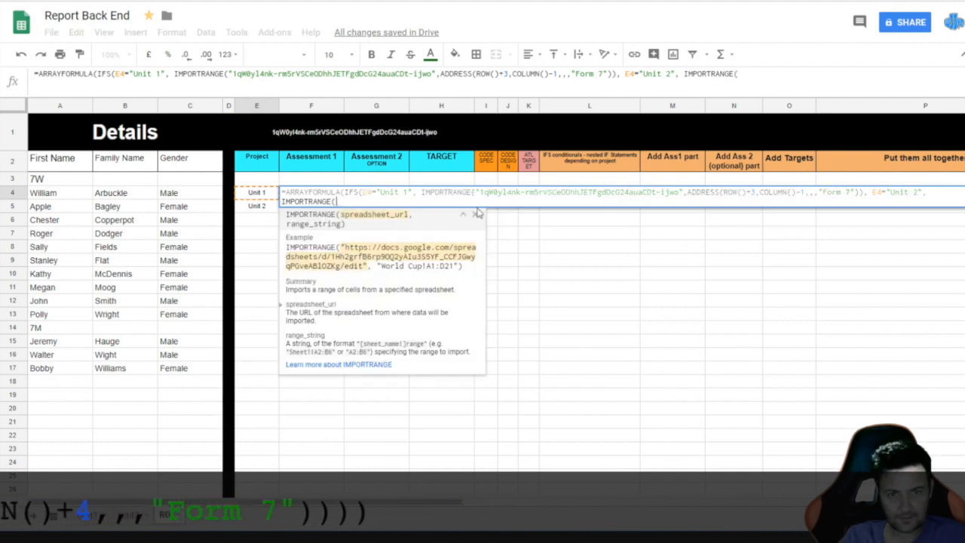
type("\"")
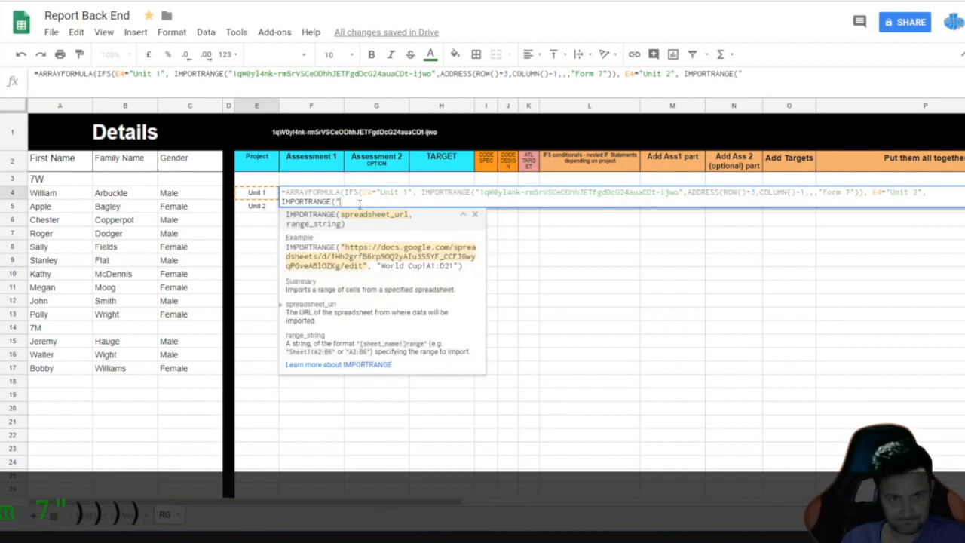
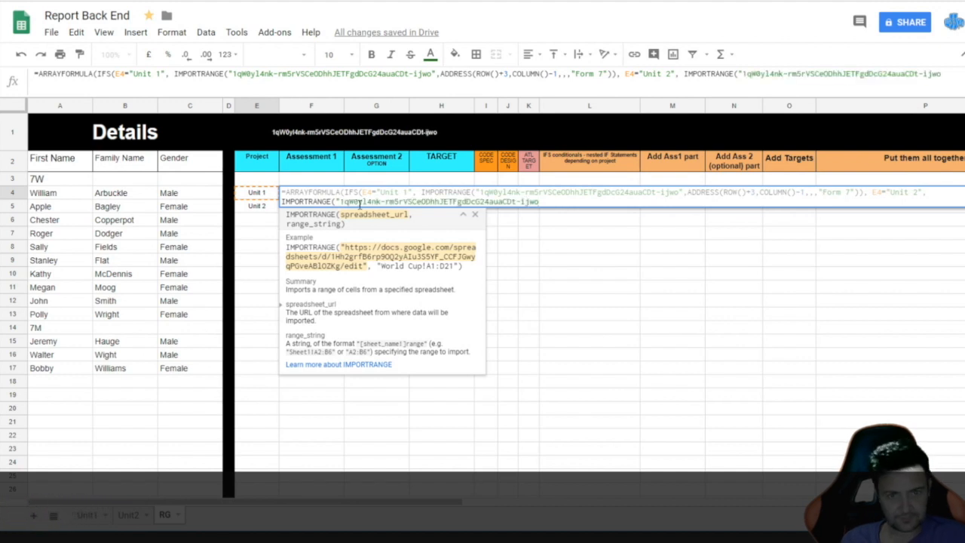
type("\"")
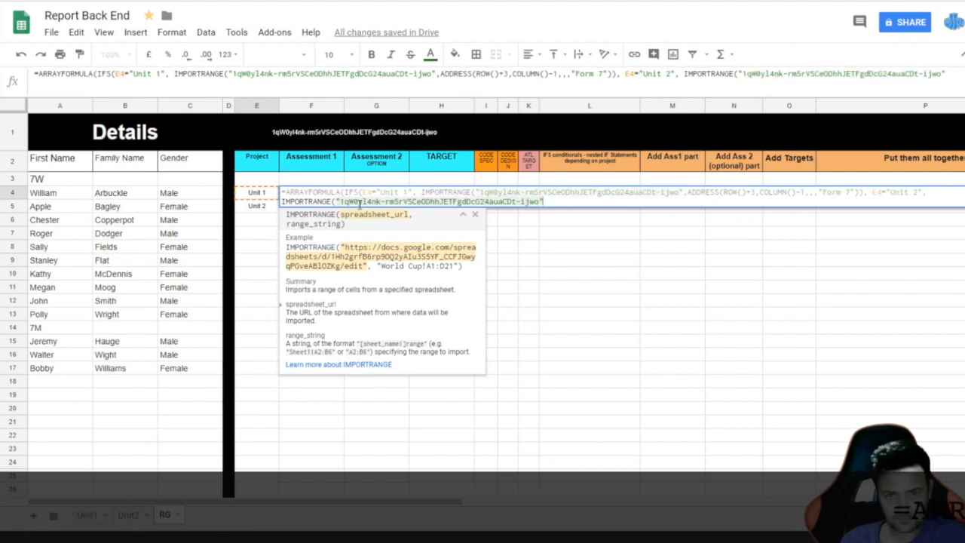
type(",")
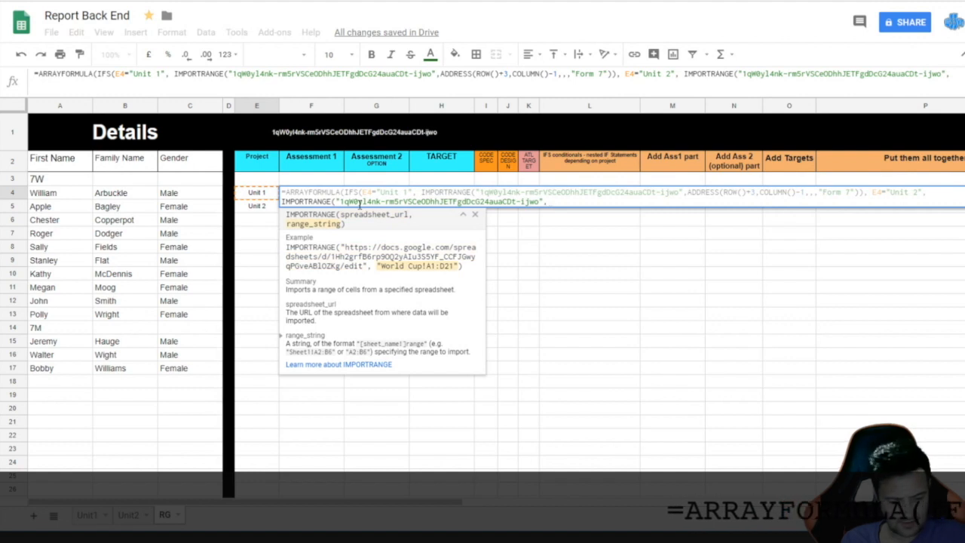
type("ADDRE")
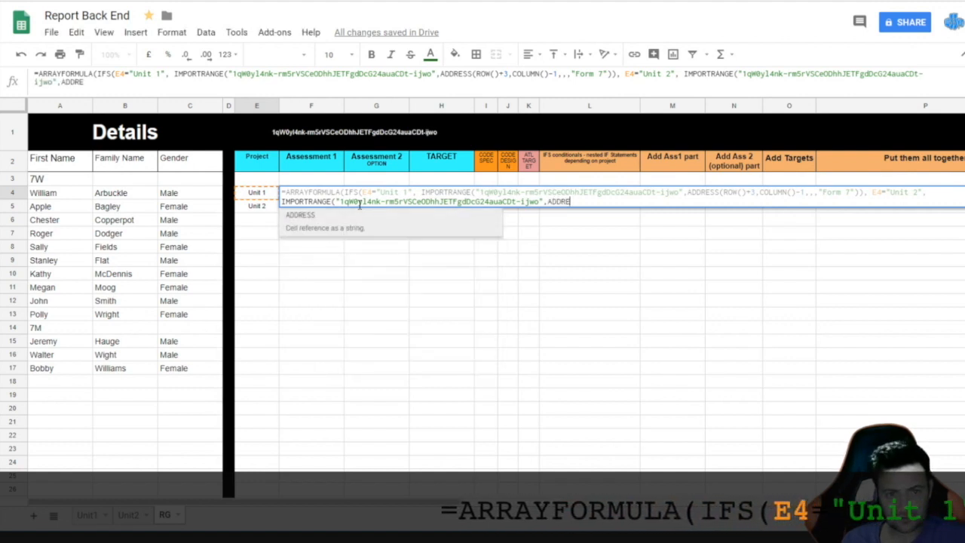
Step: Complete ADDRESS(ROW()+3,COLUMN()+4,,,"Form 7"), close all brackets and enter the formula
left_click(302, 215)
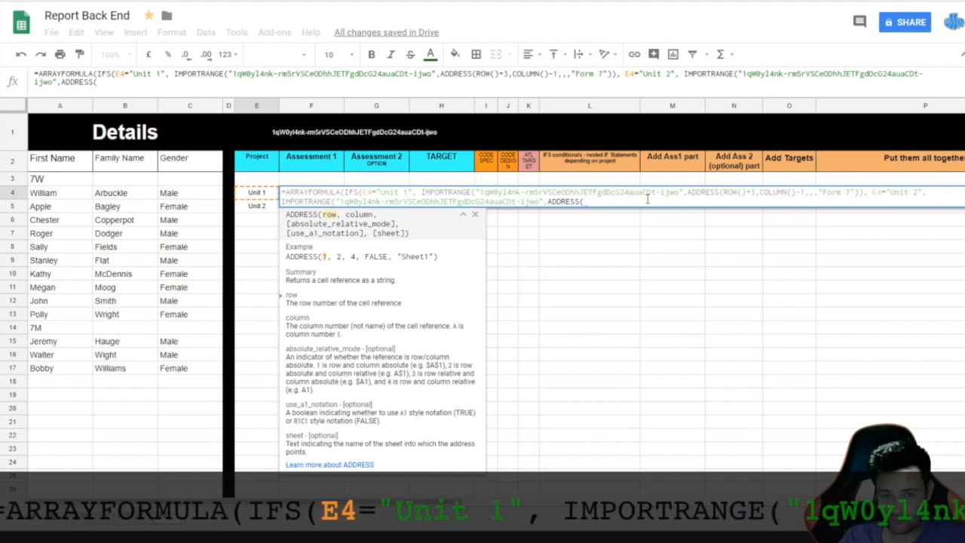
type("ROW()")
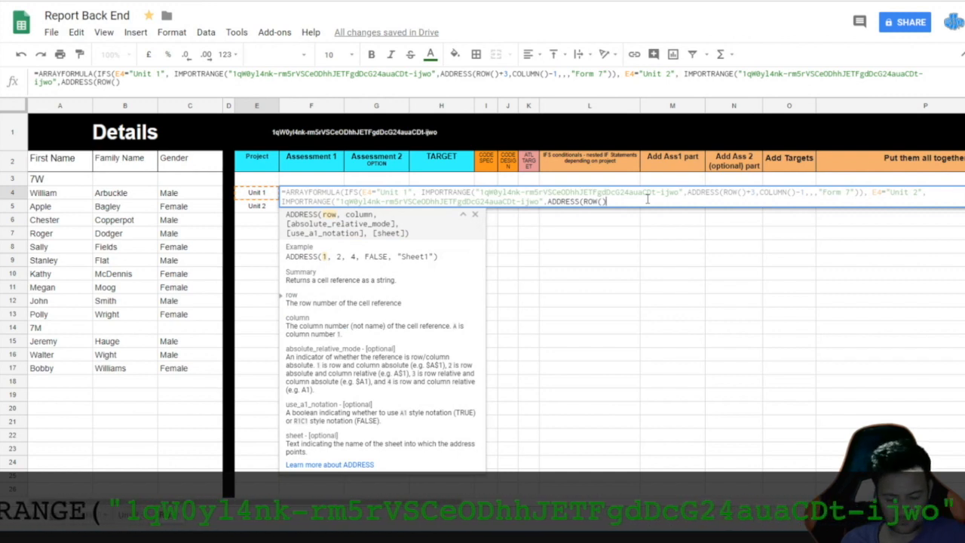
type("+")
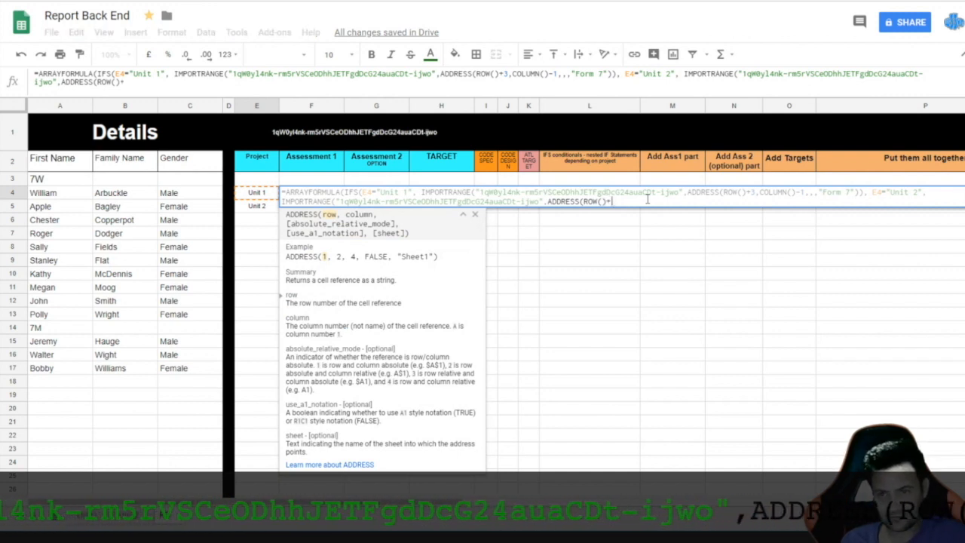
type("3")
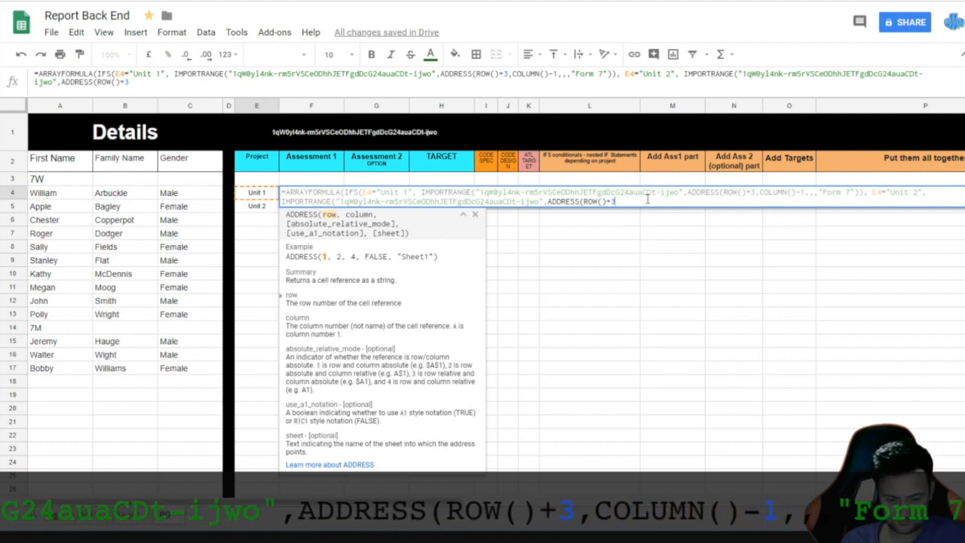
type(",")
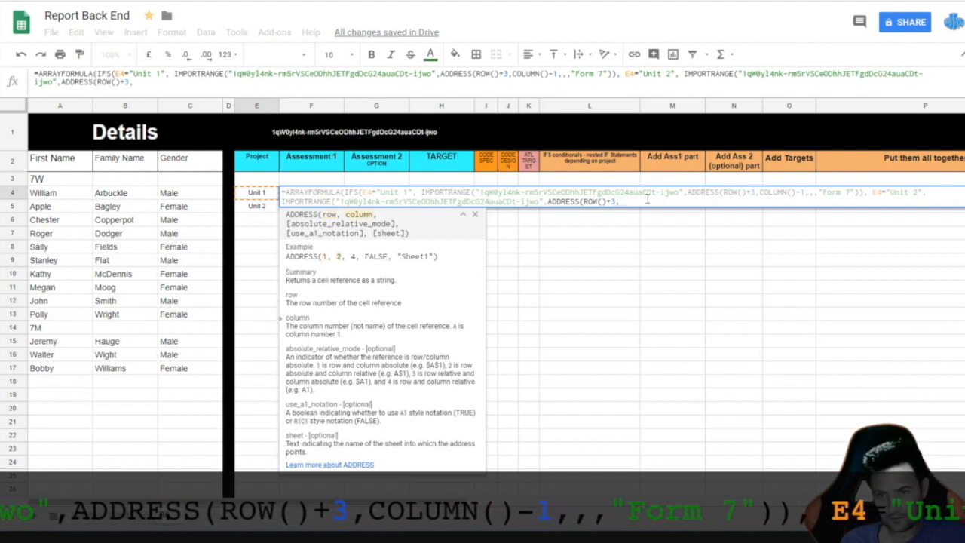
type("COLUM")
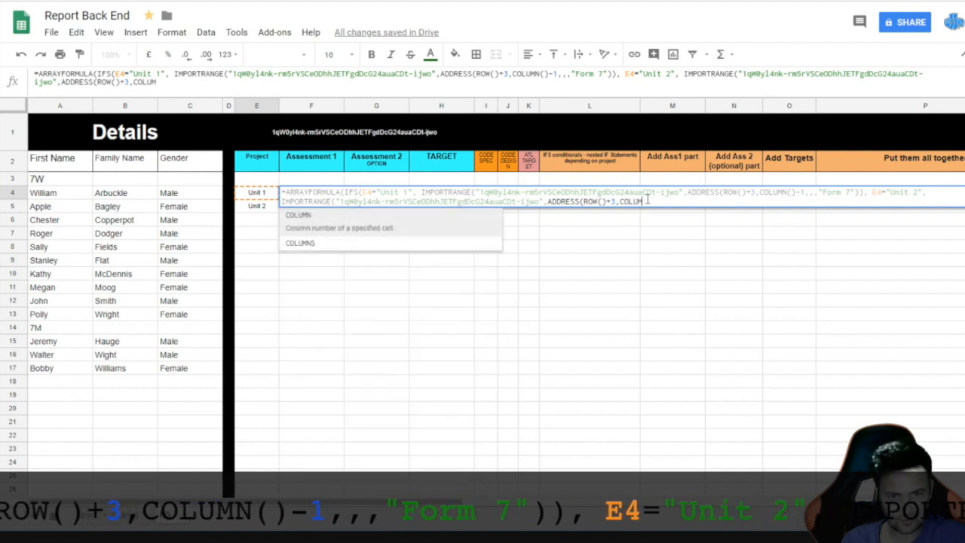
left_click(294, 216)
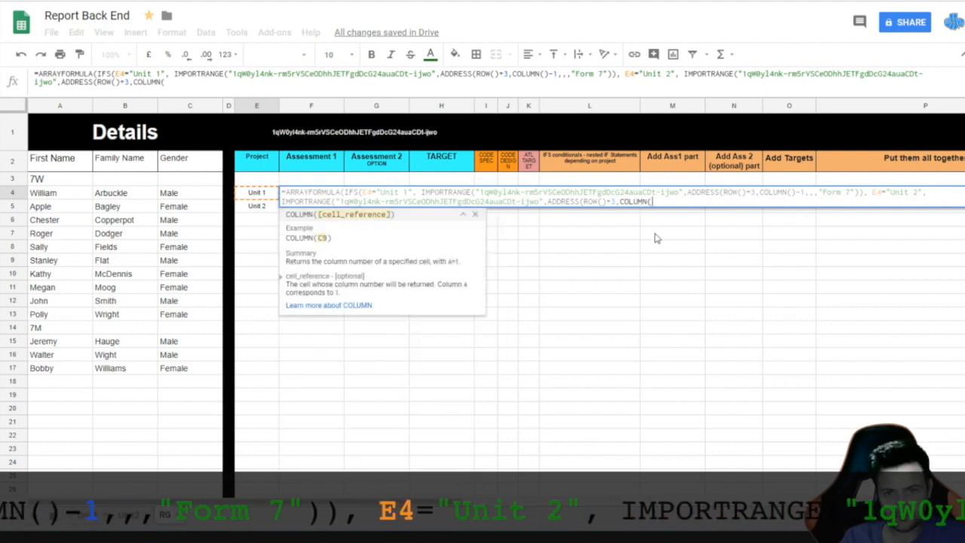
type(")")
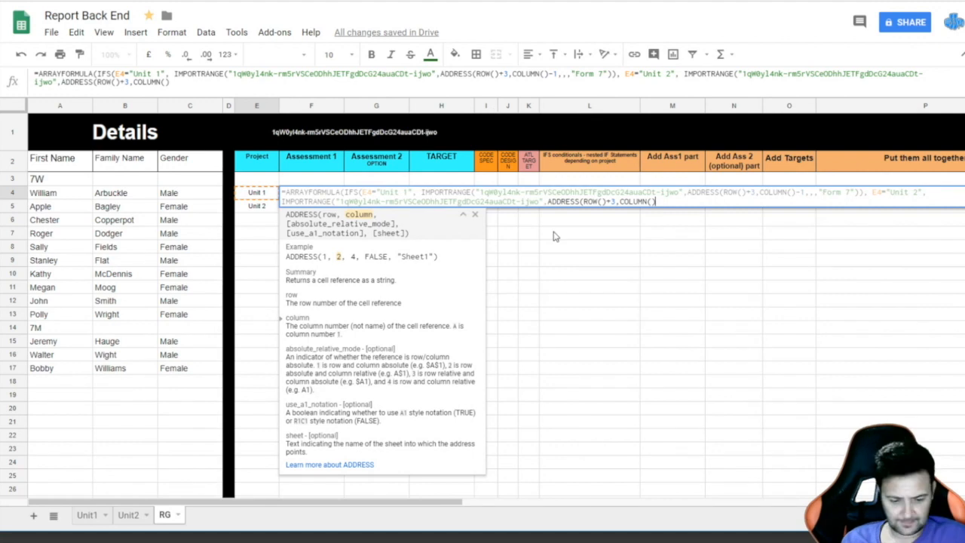
type("+4")
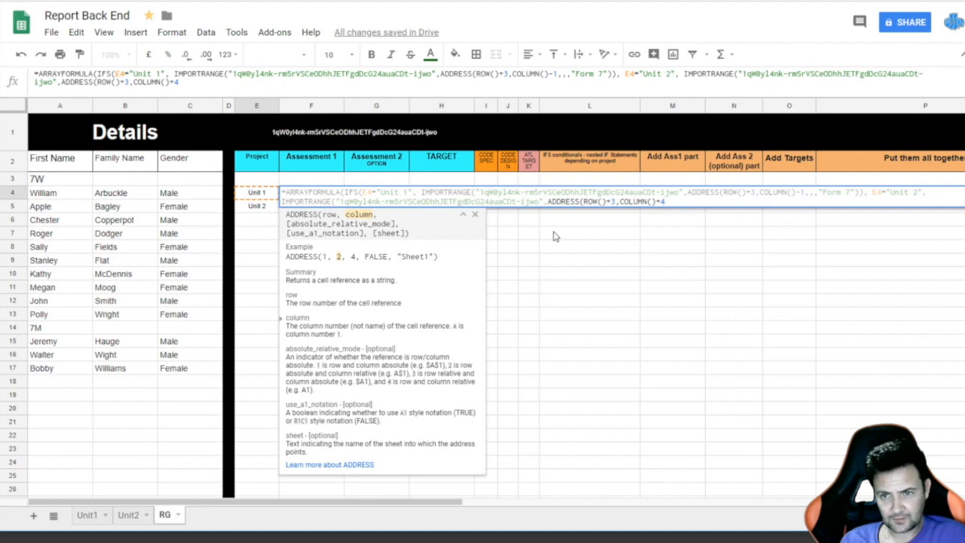
type(",,,\"F")
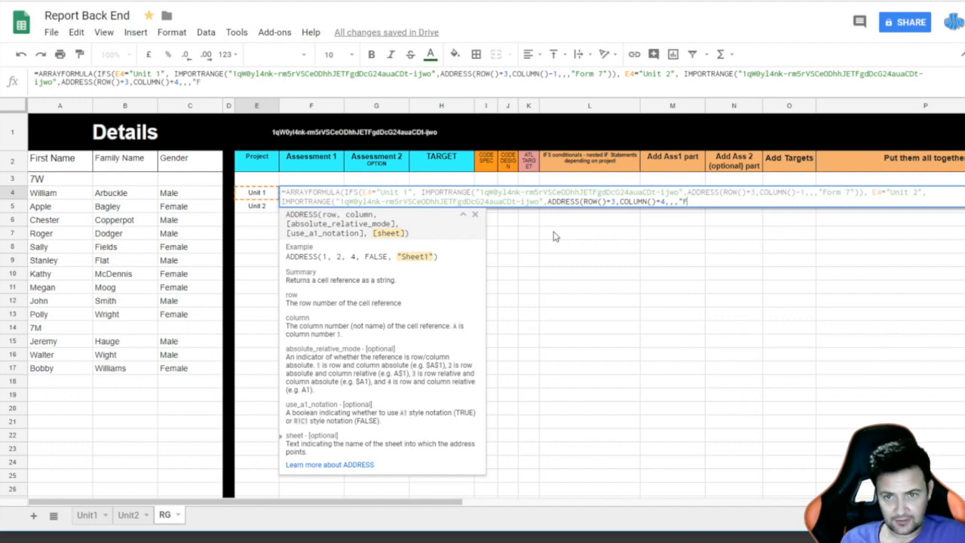
type("OR")
key("BackSpace")
key("BackSpace")
type("orm 7\"")
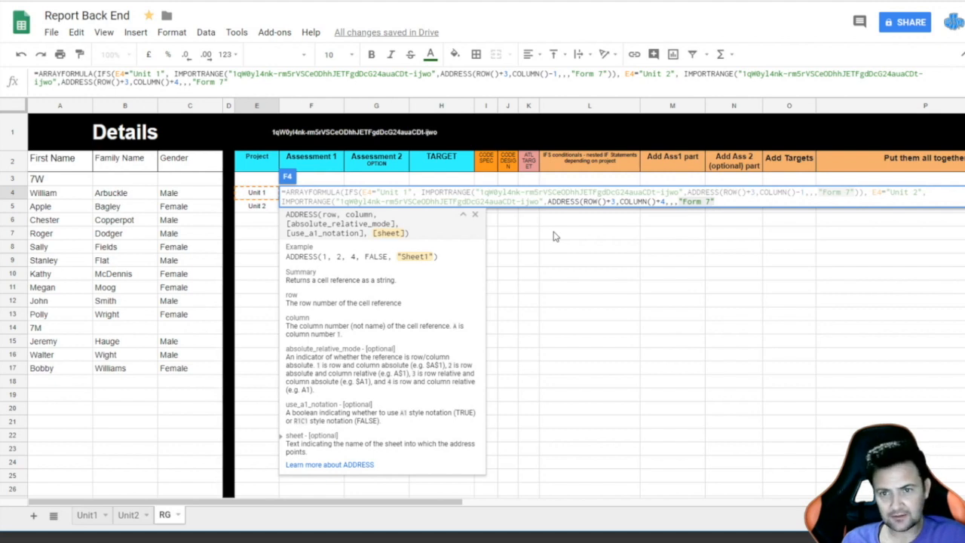
type("))))")
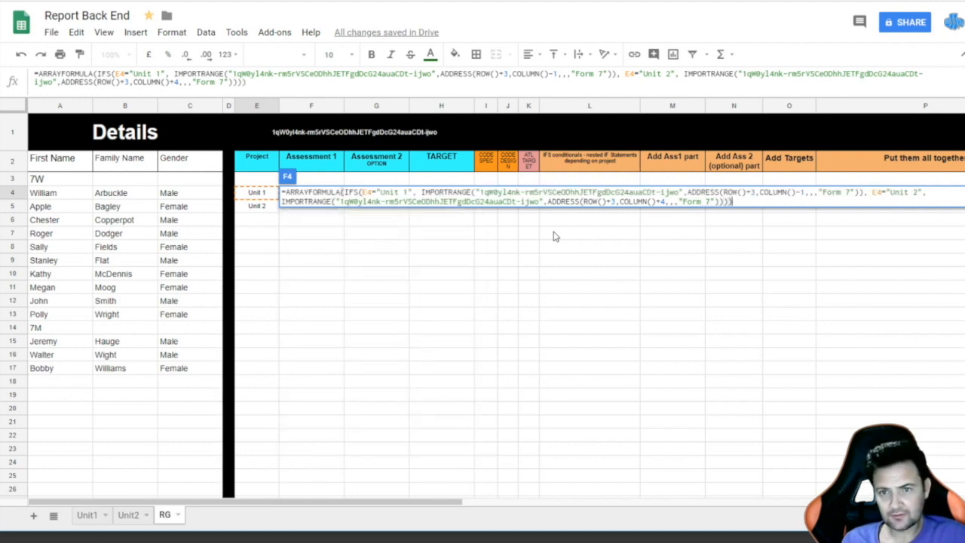
type(")")
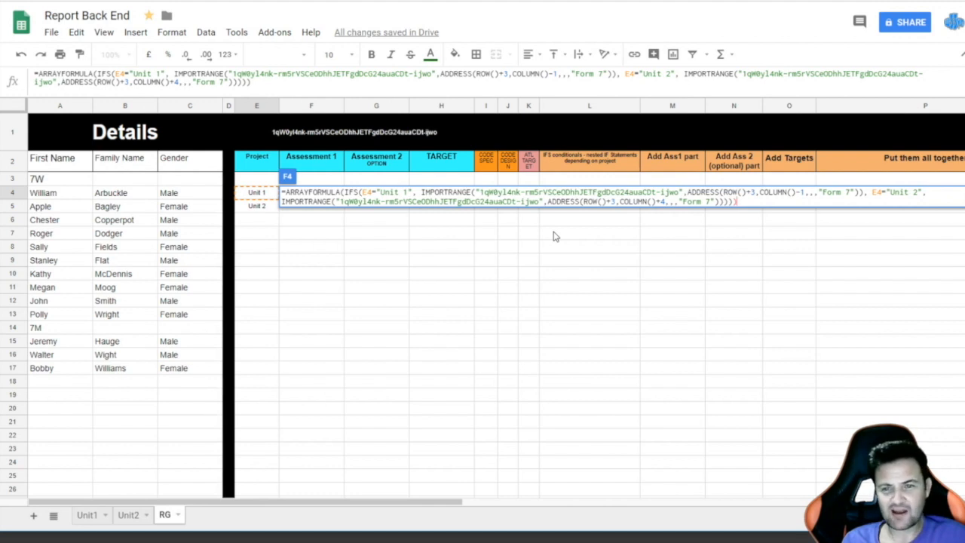
key("BackSpace")
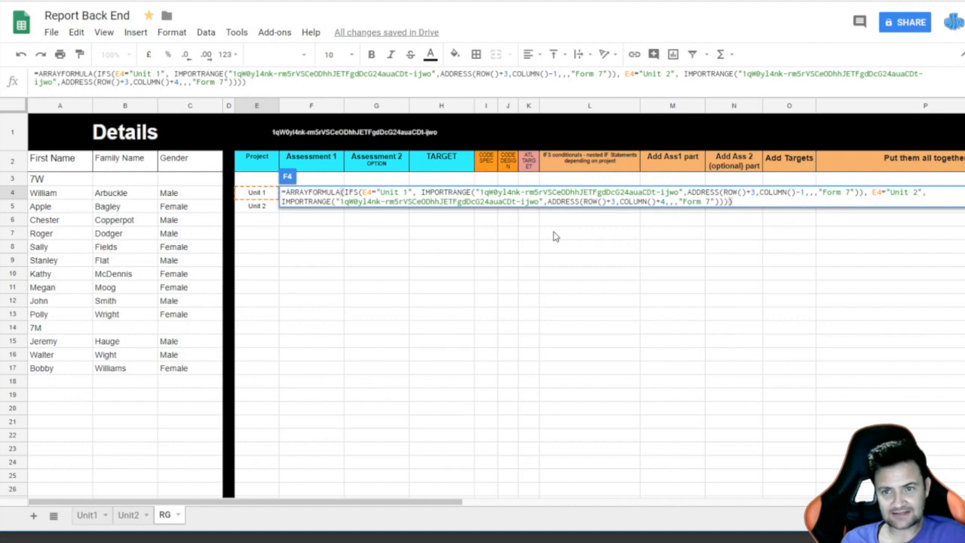
key("Return")
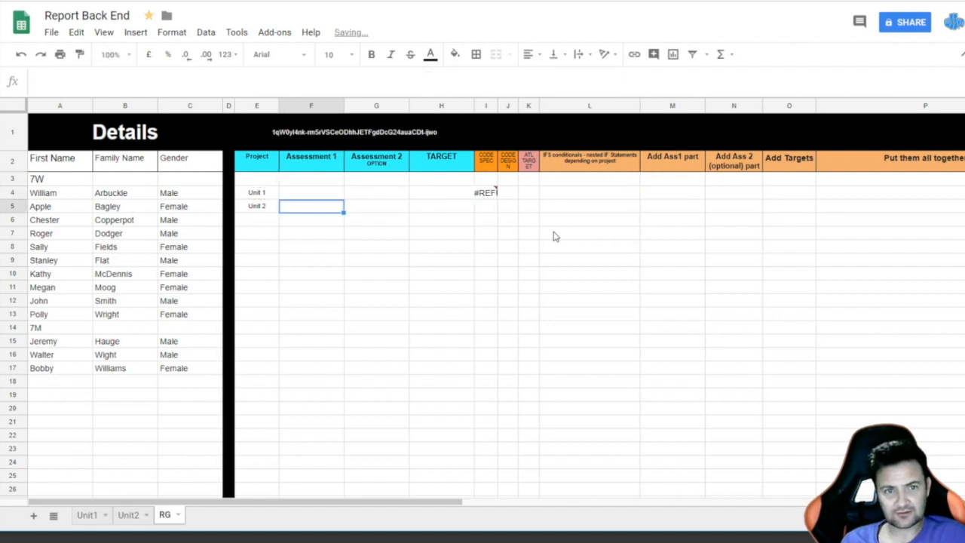
Step: Set E7's Assessment 1 grade to Excellent in Report Front End
key("Up")
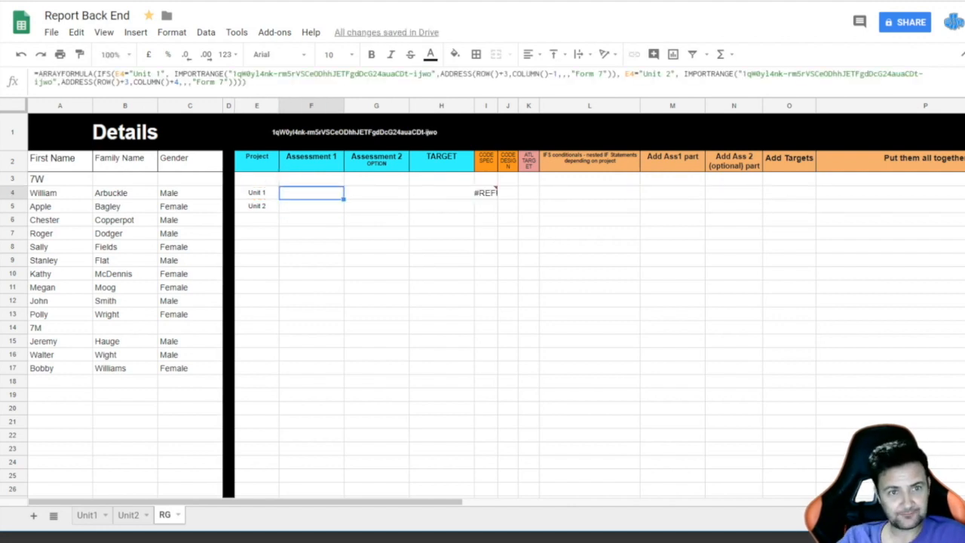
key("ctrl+Tab")
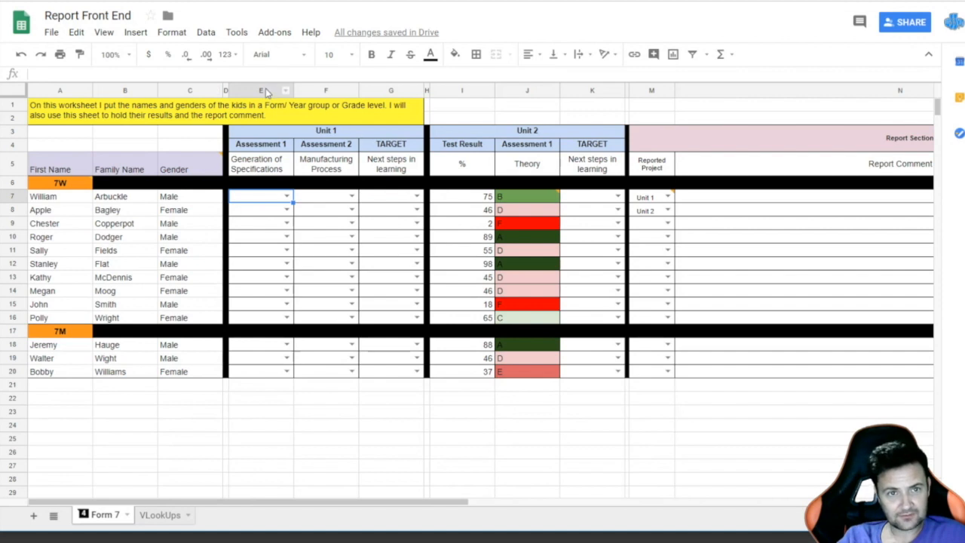
left_click(288, 197)
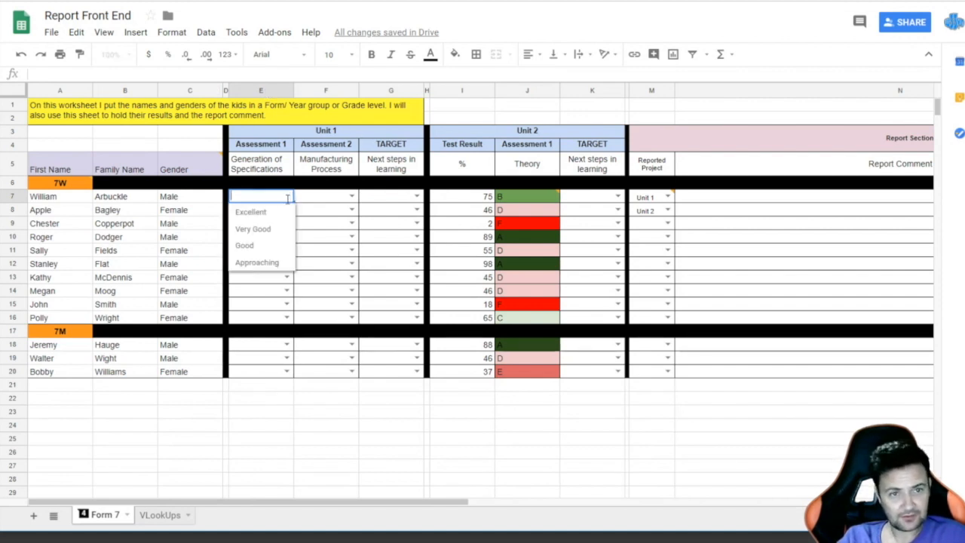
left_click(252, 213)
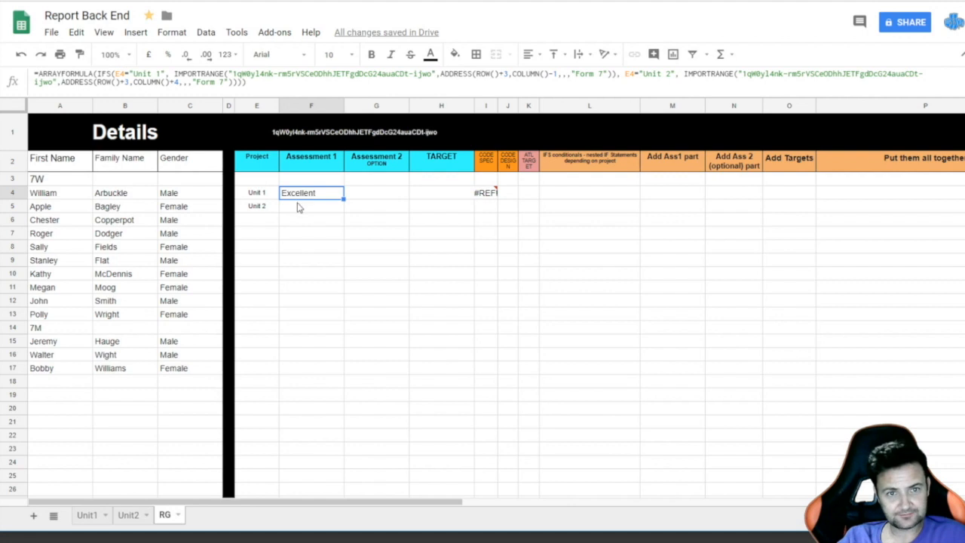
Step: Paste the F4 Assessment 1 formula into F5 so the Unit 2 row shows D
left_click(297, 210)
left_click(306, 198)
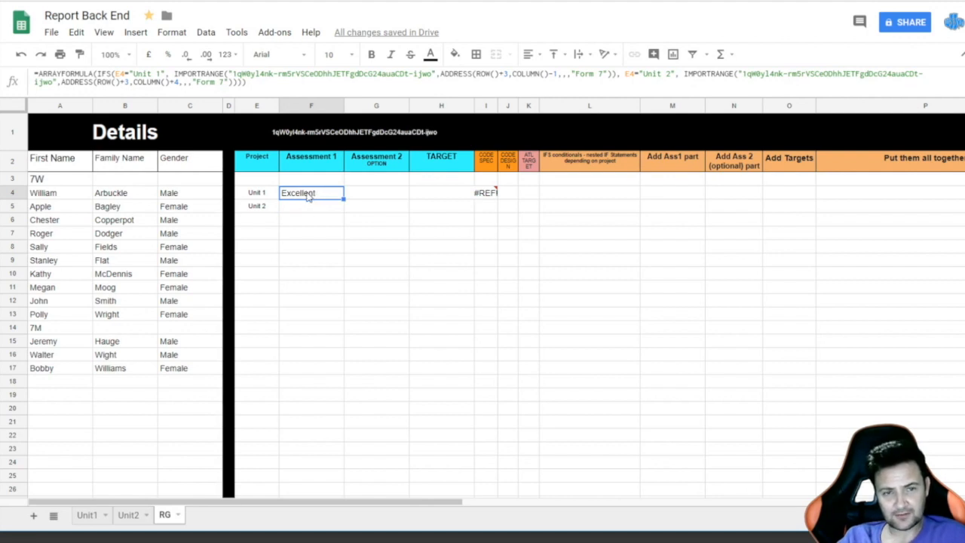
left_click(305, 208)
left_click(309, 196)
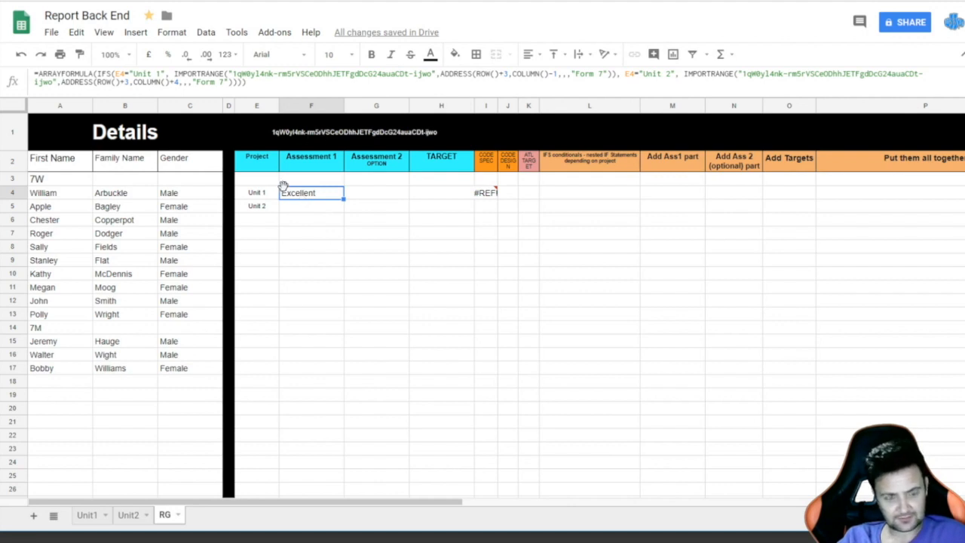
left_click(291, 210)
key("ctrl+v")
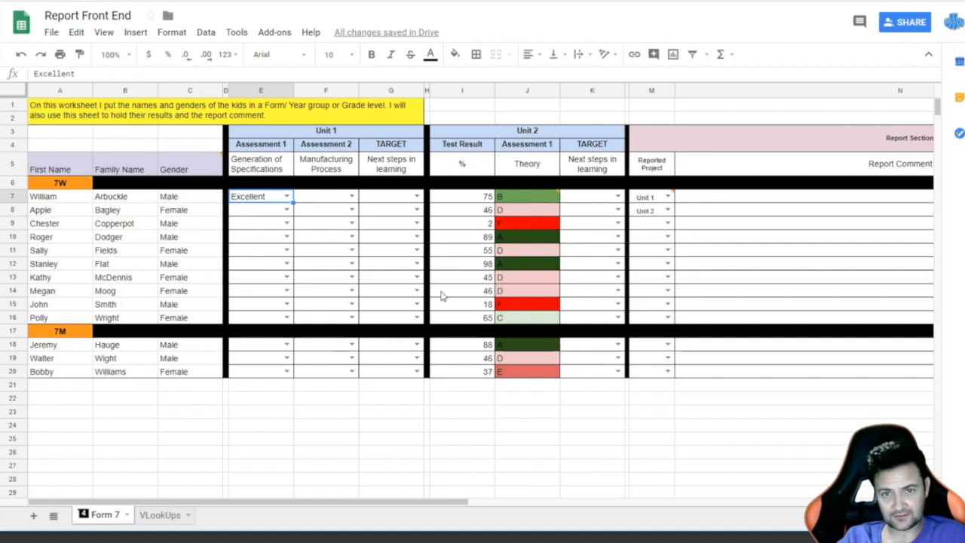
mouse_move(668, 197)
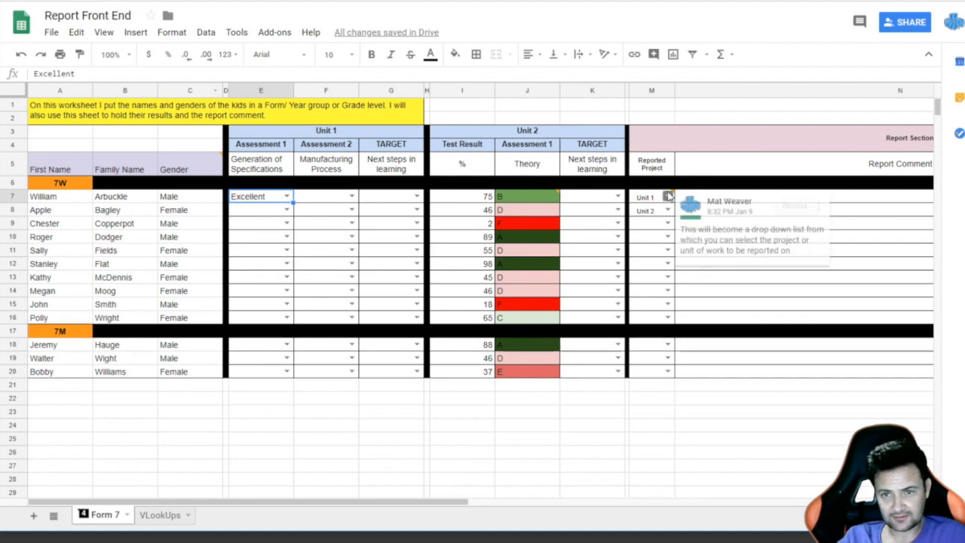
Step: Set the reported projects to Unit 2 in M7 and Unit 1 in M8
double_click(663, 197)
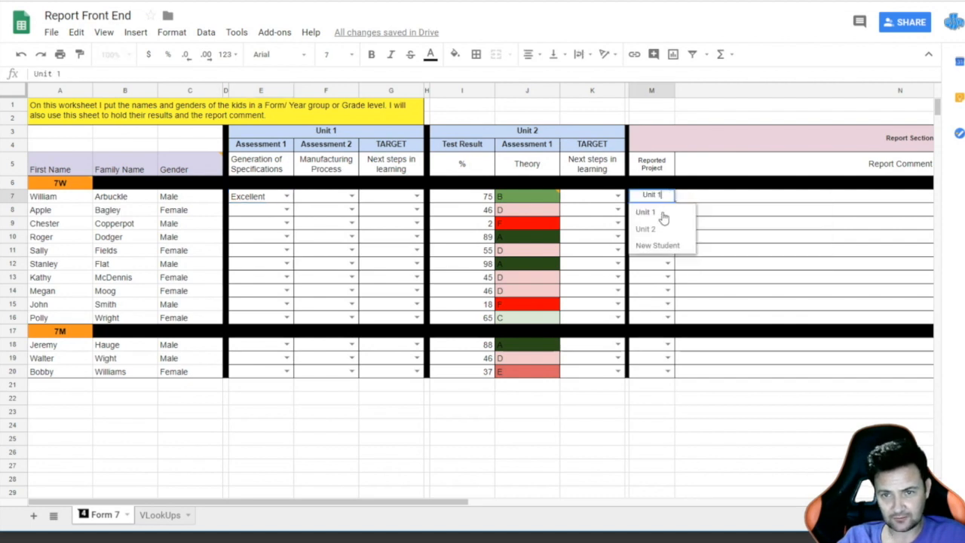
left_click(646, 229)
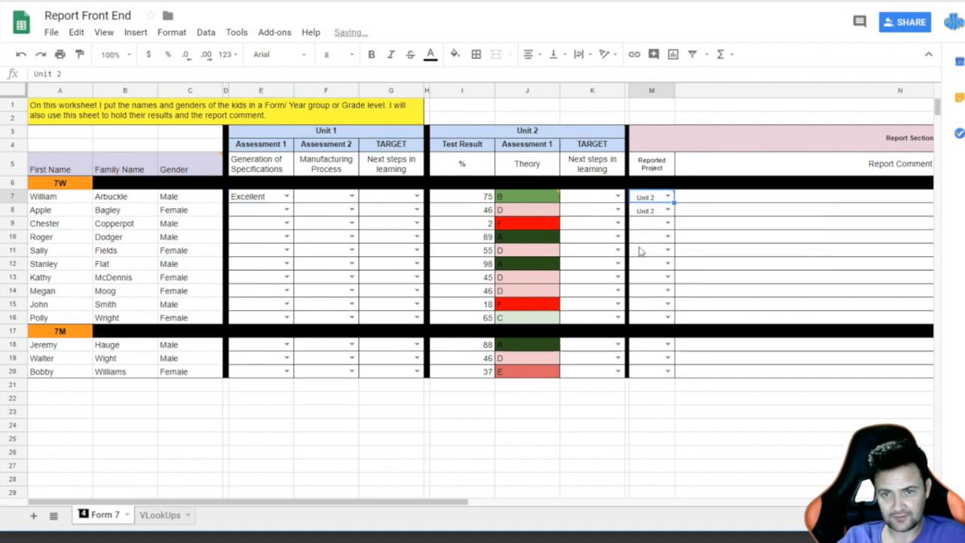
left_click(668, 211)
left_click(646, 228)
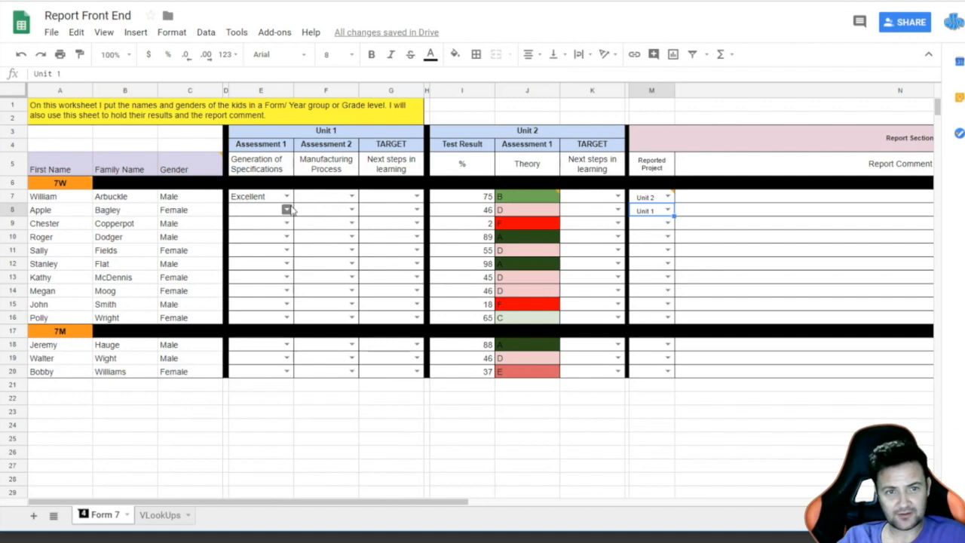
Step: Give the second student a Very Good Assessment 1 in E8, then return to Report Back End
left_click(287, 209)
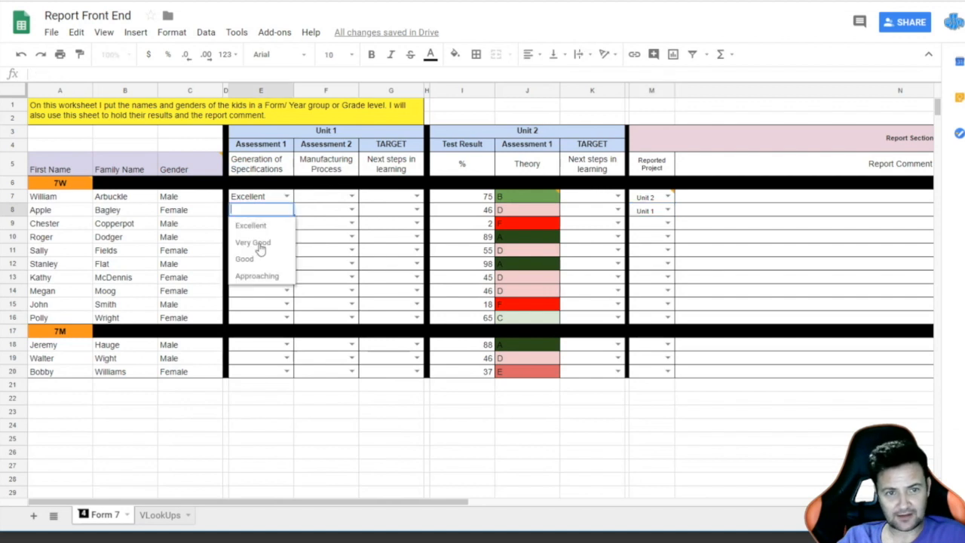
left_click(261, 245)
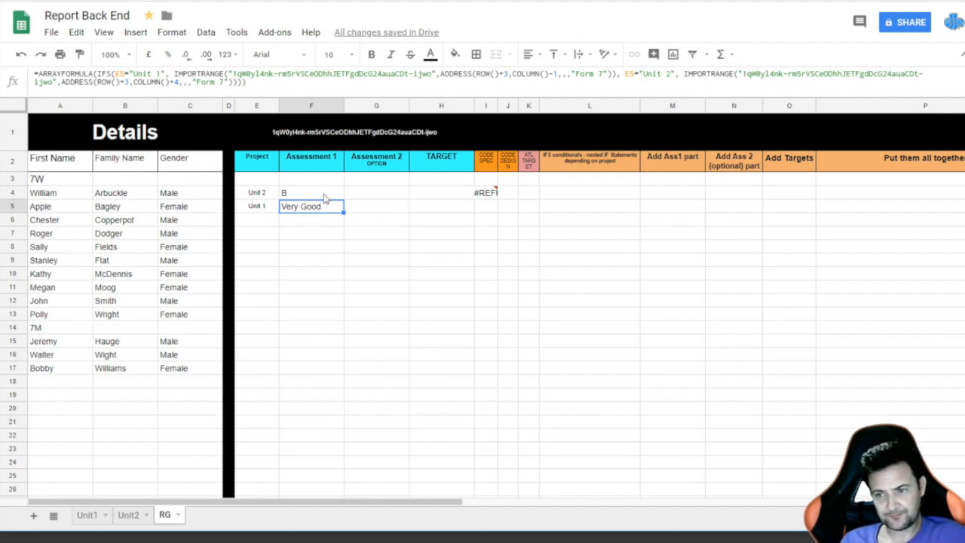
key("ctrl+Tab")
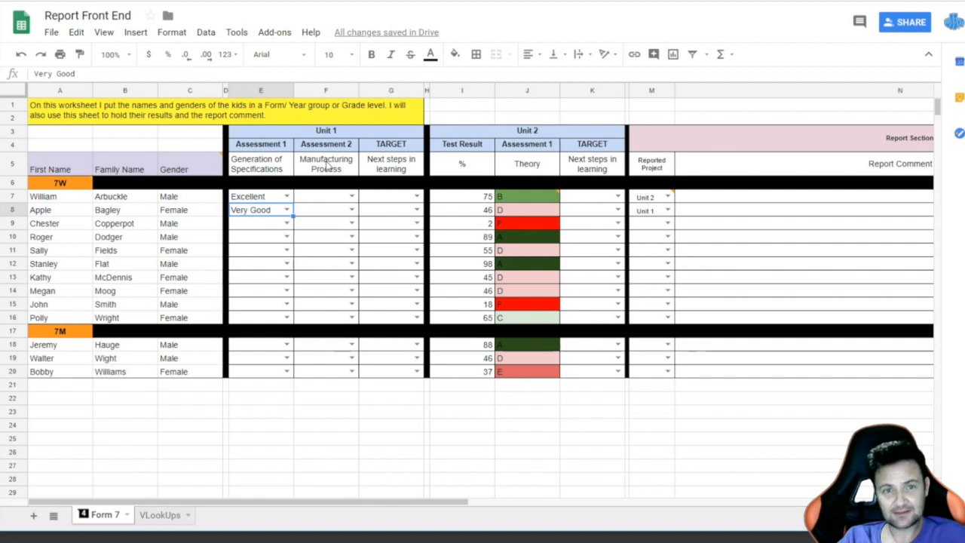
key("ctrl+Tab")
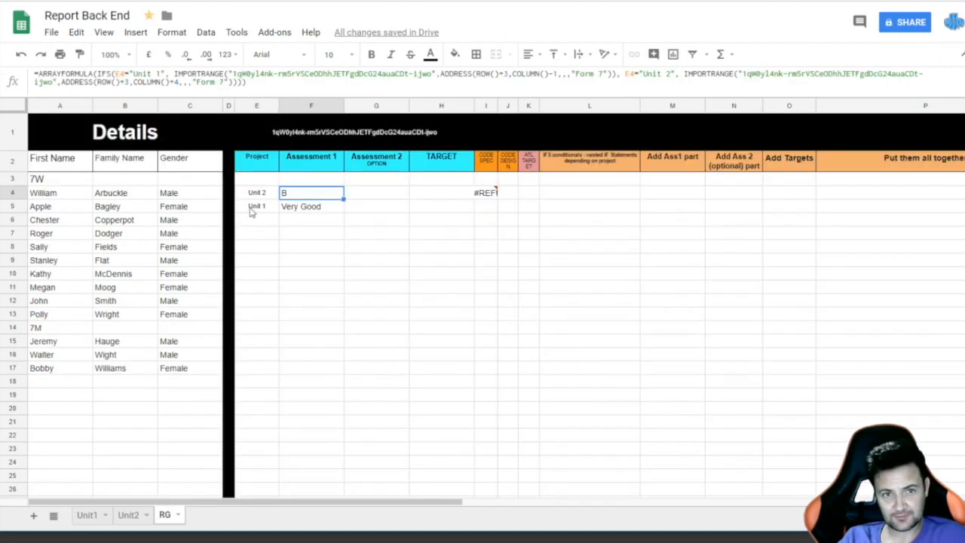
Step: Copy F4's full formula into G4 in the Assessment 2 column
left_click(272, 83)
key("ctrl+a")
key("ctrl+c")
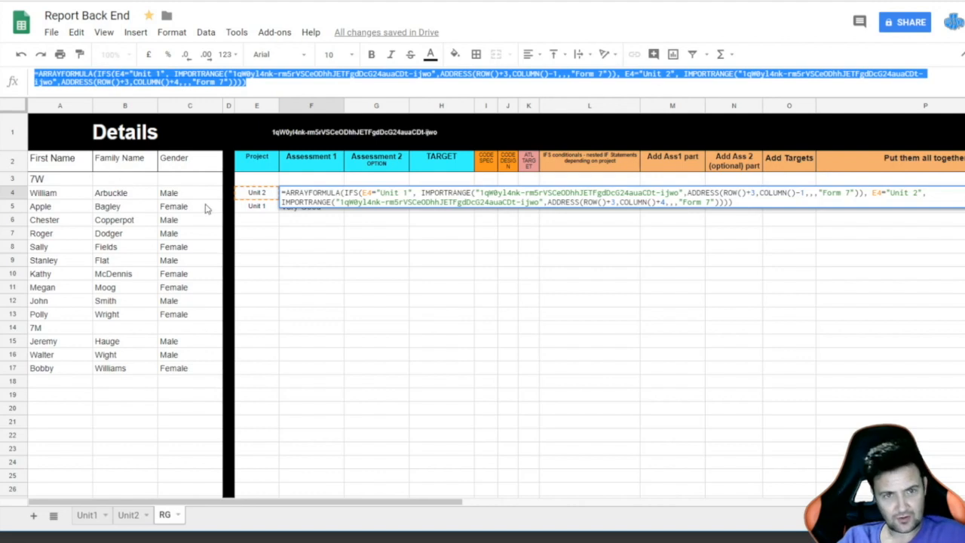
left_click(394, 249)
left_click(377, 184)
left_click(373, 196)
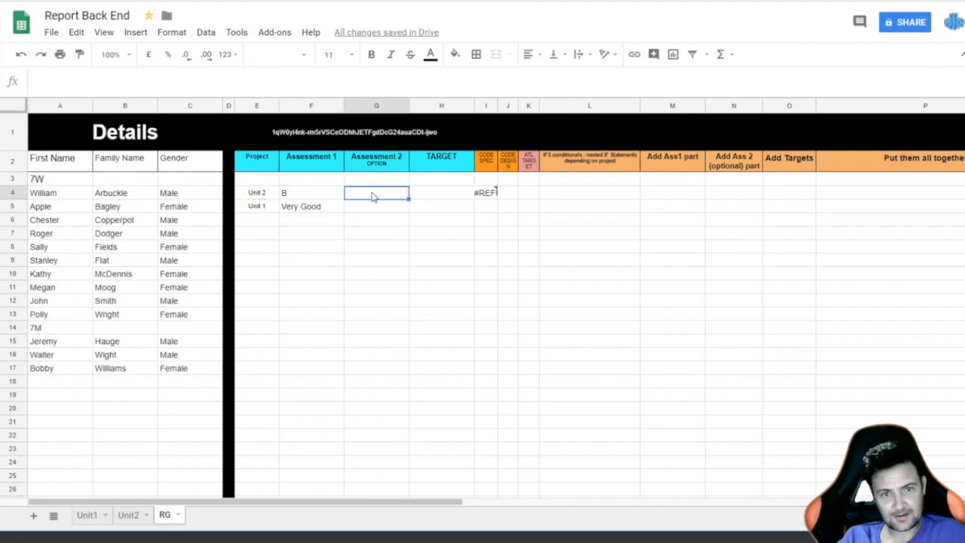
key("ctrl+v")
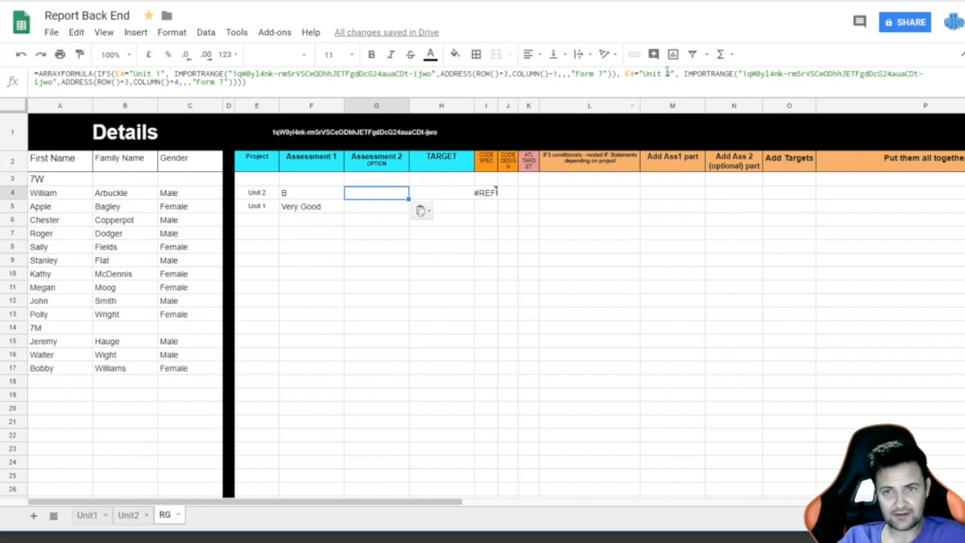
Step: Replace G4's Unit 2 IMPORTRANGE part with "" and confirm the formula
left_click_drag(682, 73, 228, 83)
key("BackSpace")
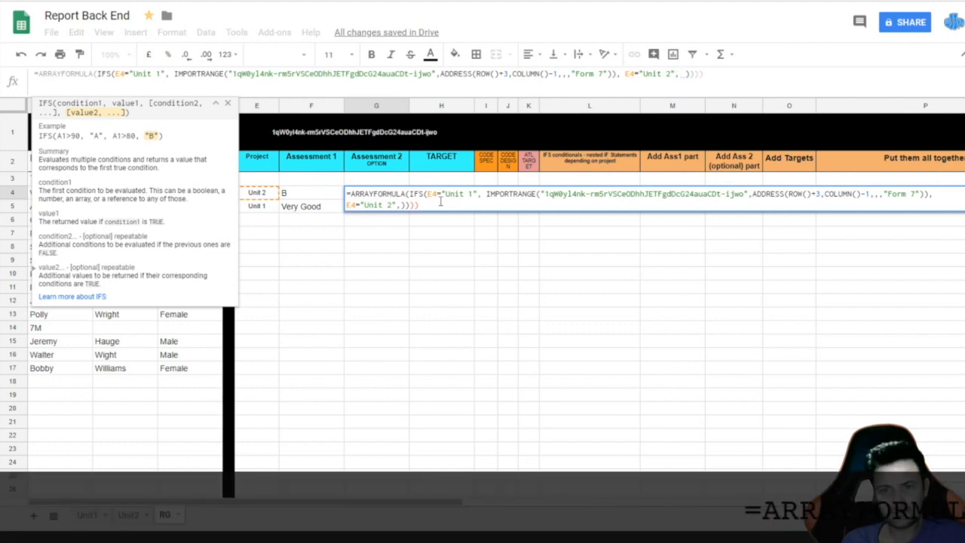
type("\"\"")
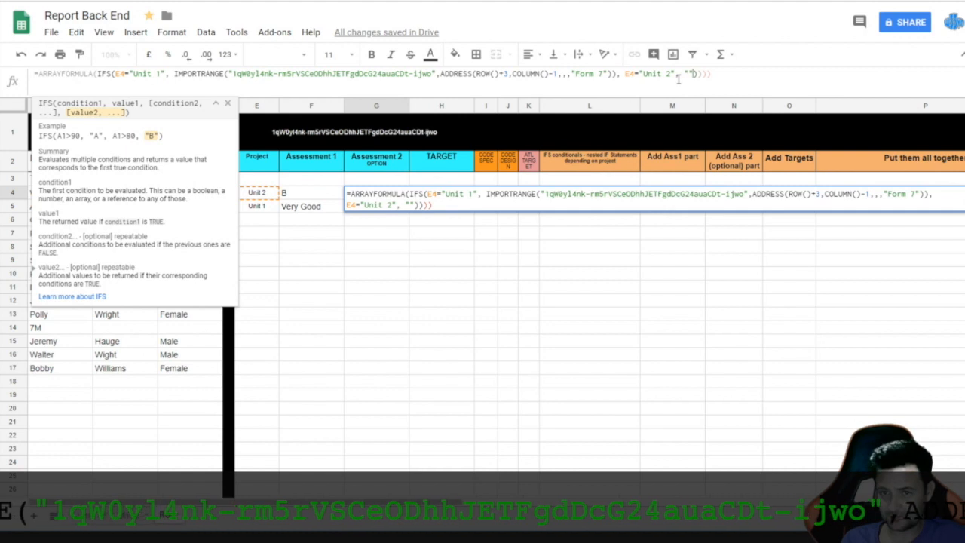
key("Right")
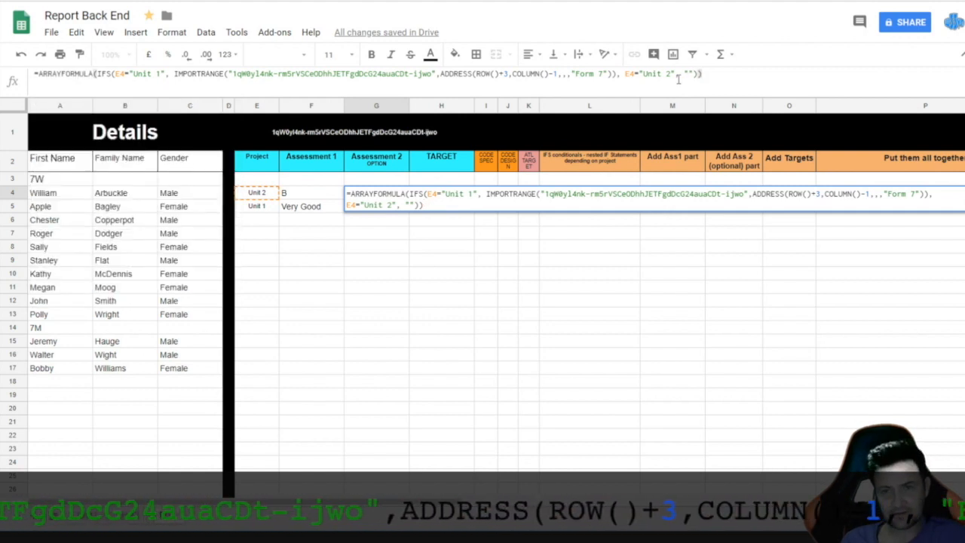
key("Return")
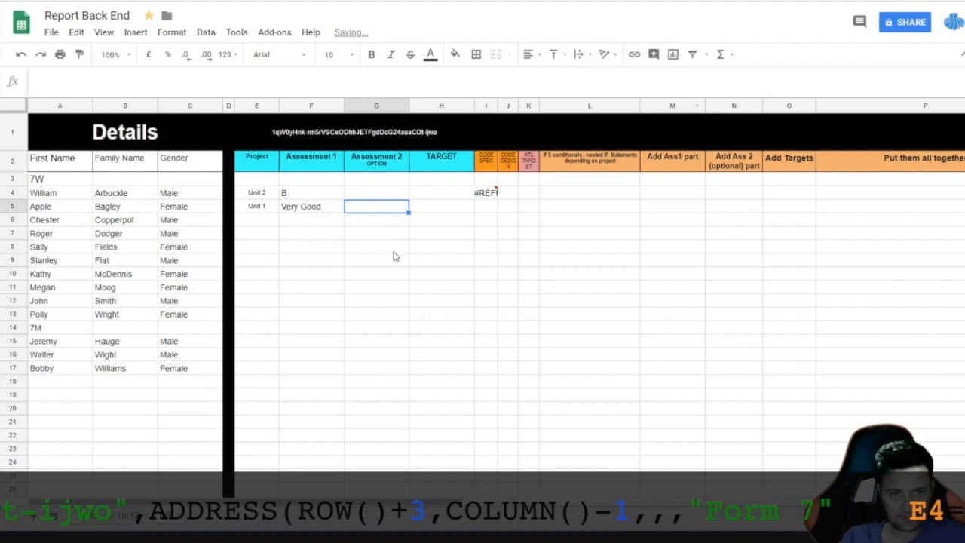
Step: Fill G4's Assessment 2 formula down into G5
left_click(374, 195)
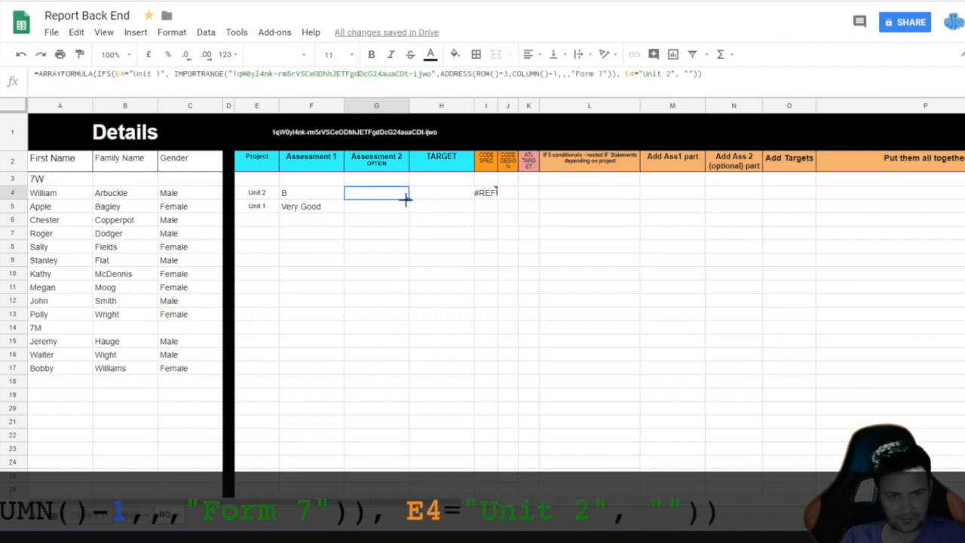
left_click_drag(408, 199, 408, 210)
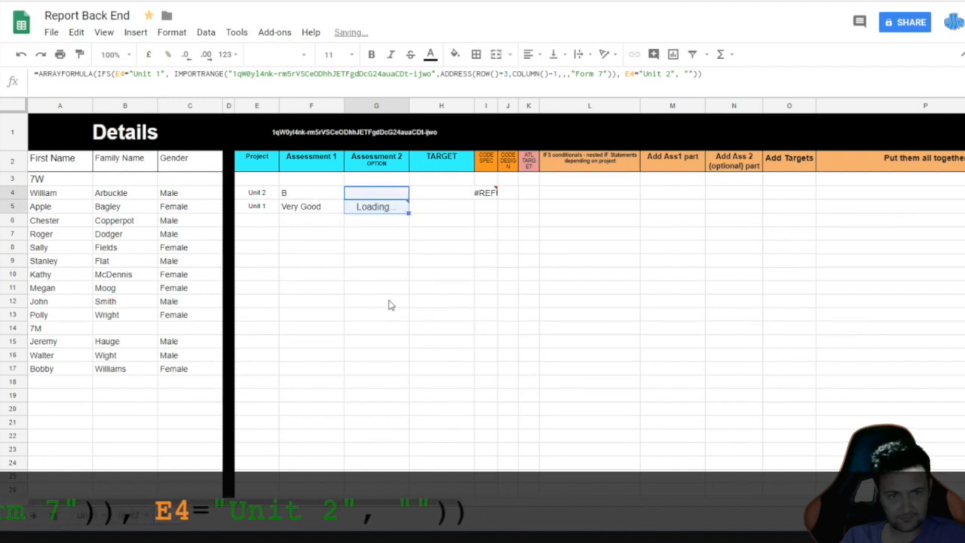
left_click(377, 208)
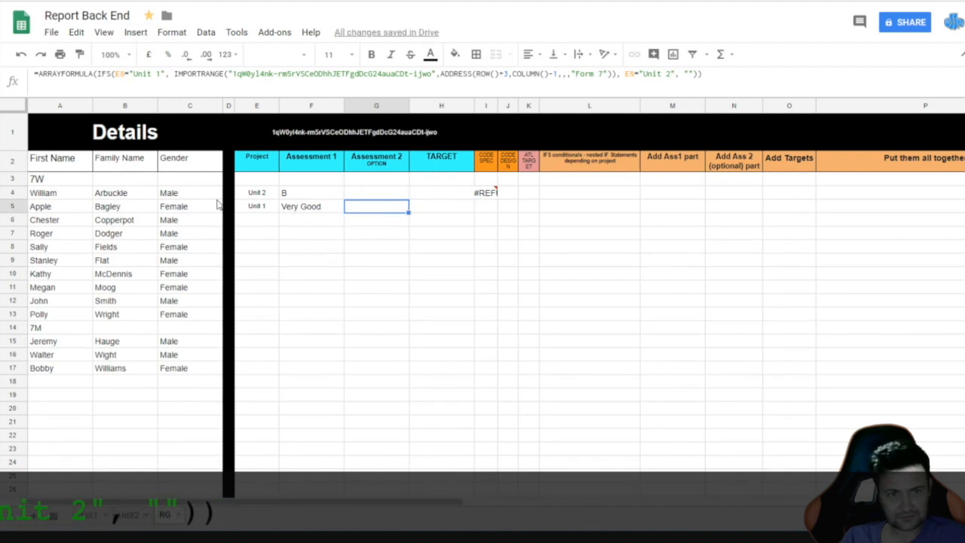
Step: Set F8's Manufacturing Process grade to Good in Report Front End, then verify G4 and G5
left_click(121, 1)
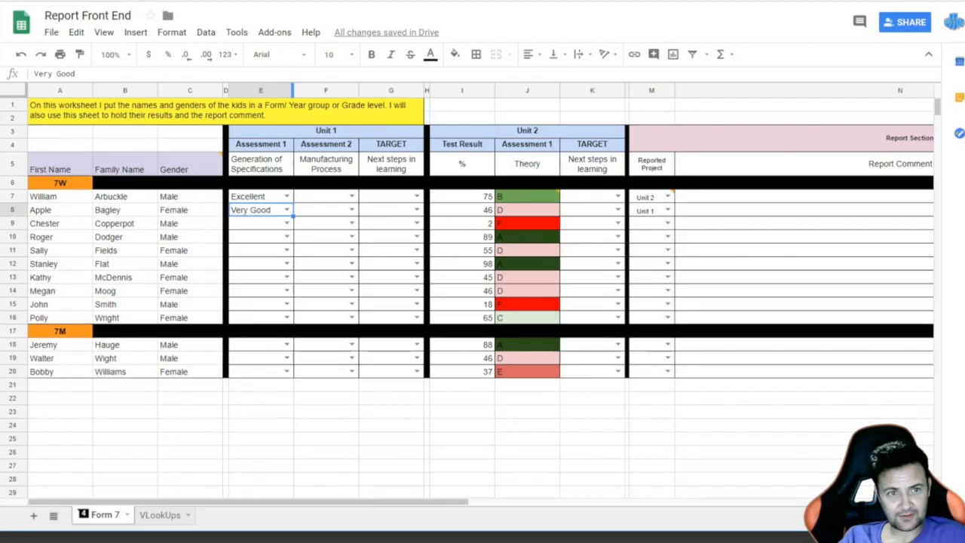
left_click(352, 210)
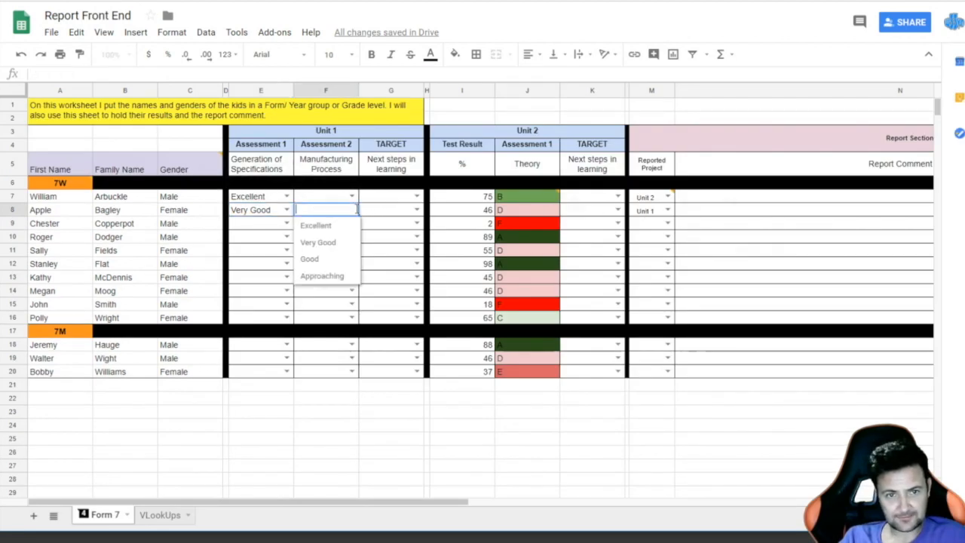
left_click(311, 259)
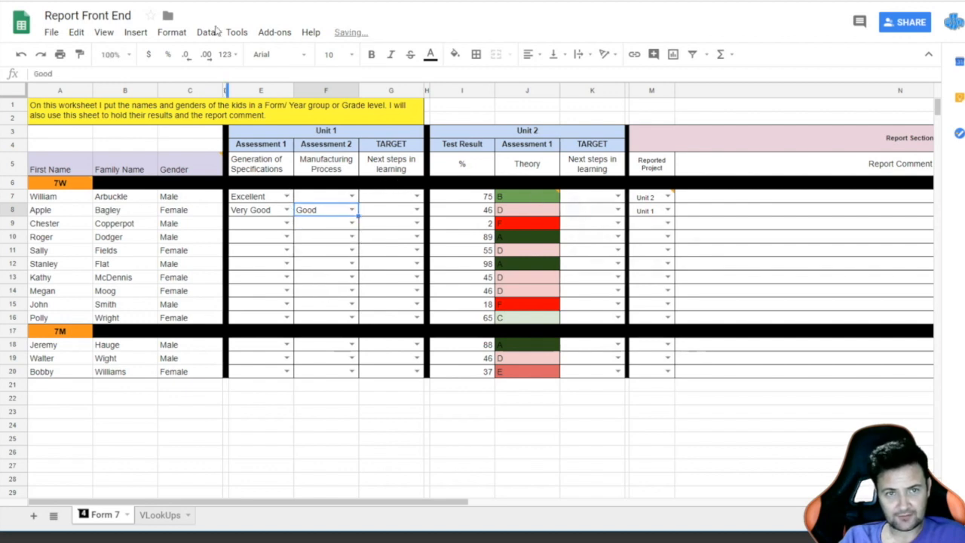
left_click(211, 0)
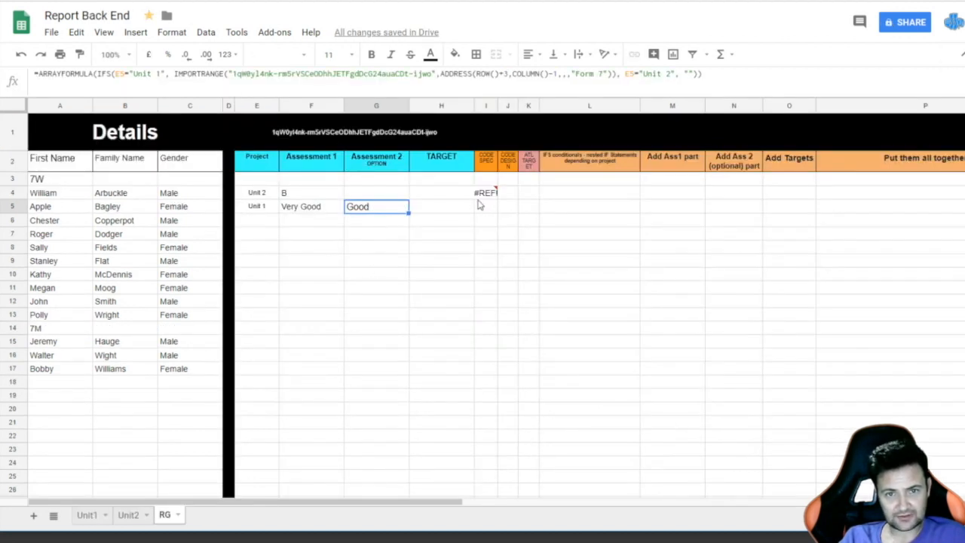
mouse_move(478, 199)
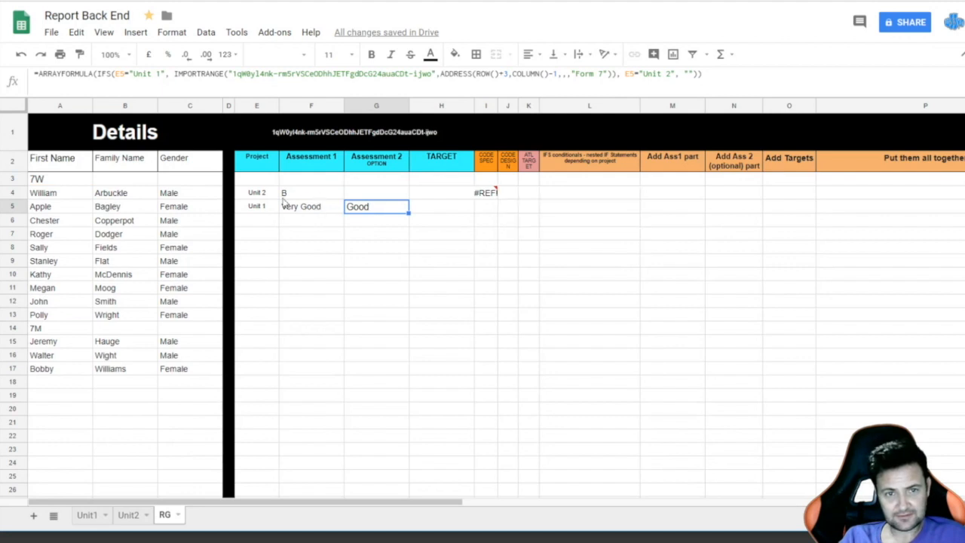
left_click(375, 193)
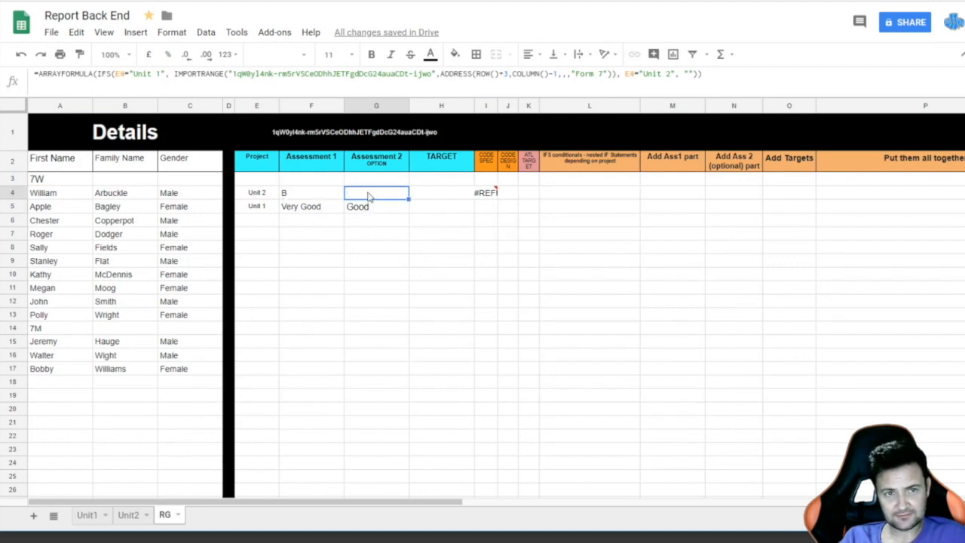
left_click(379, 214)
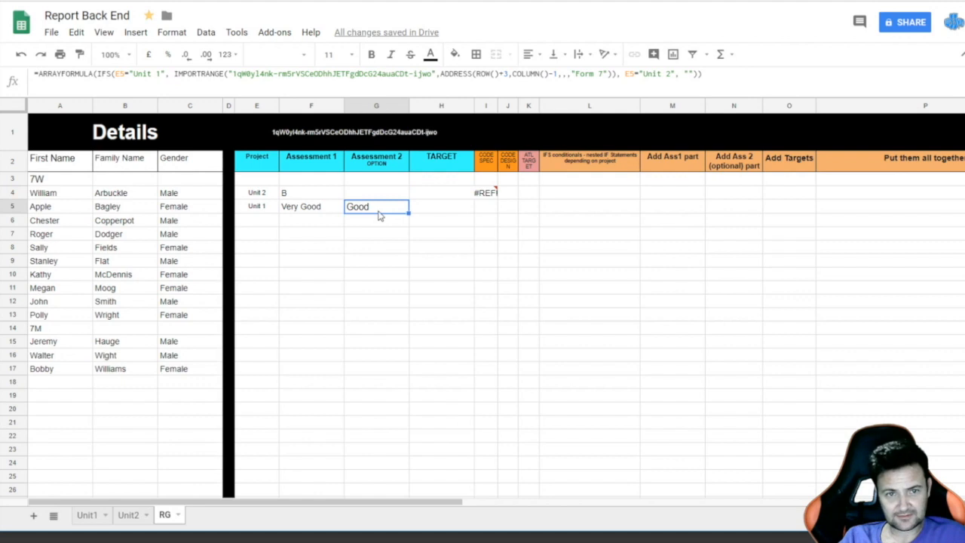